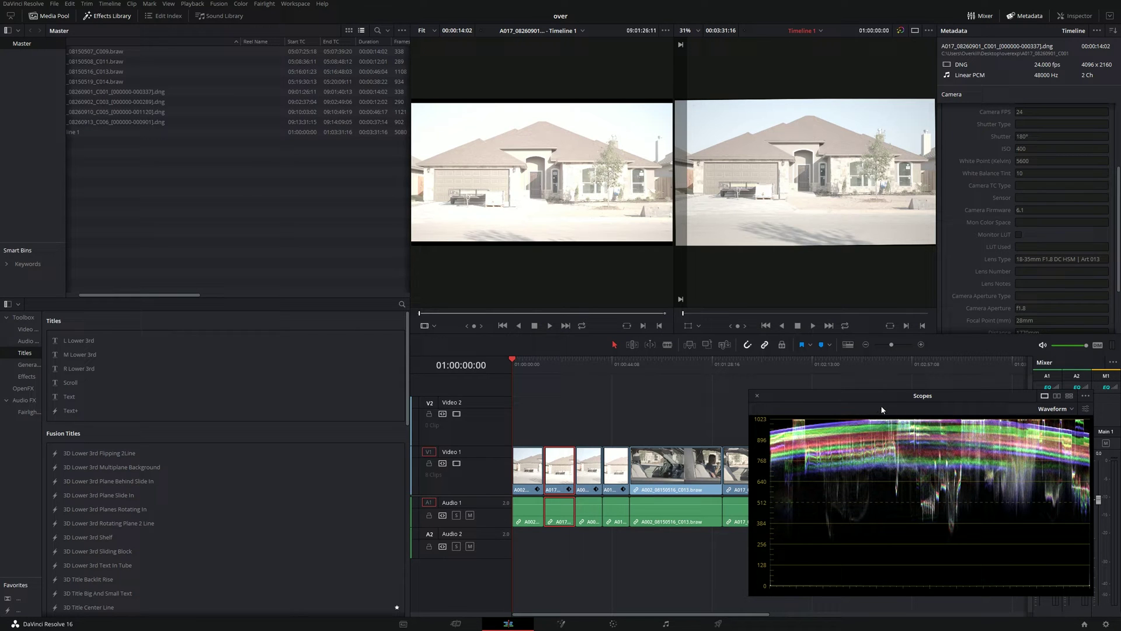
- Compare the camera metadata of the BRAW clip and the A017 DNG clip
{"action": "mouse_move", "coordinate": [874, 398]}
{"action": "left_mouse_down"}
{"action": "mouse_move", "coordinate": [935, 387]}
{"action": "mouse_move", "coordinate": [872, 390]}
{"action": "mouse_move", "coordinate": [845, 363]}
{"action": "mouse_move", "coordinate": [870, 381]}
{"action": "left_mouse_up"}
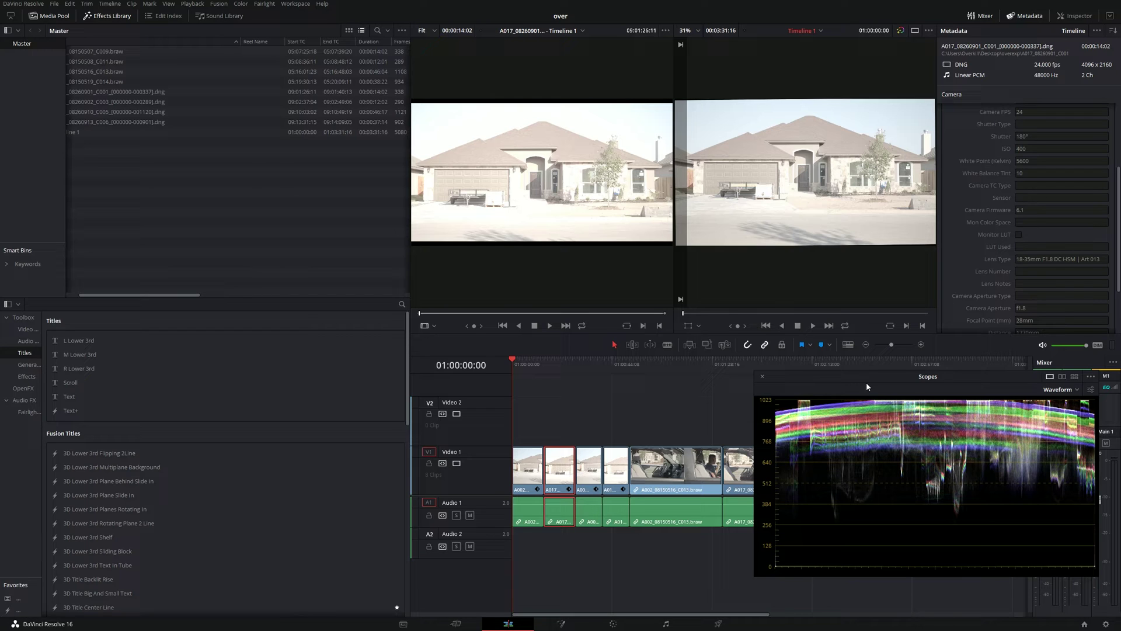
{"action": "left_click", "coordinate": [559, 443]}
{"action": "left_click", "coordinate": [537, 470]}
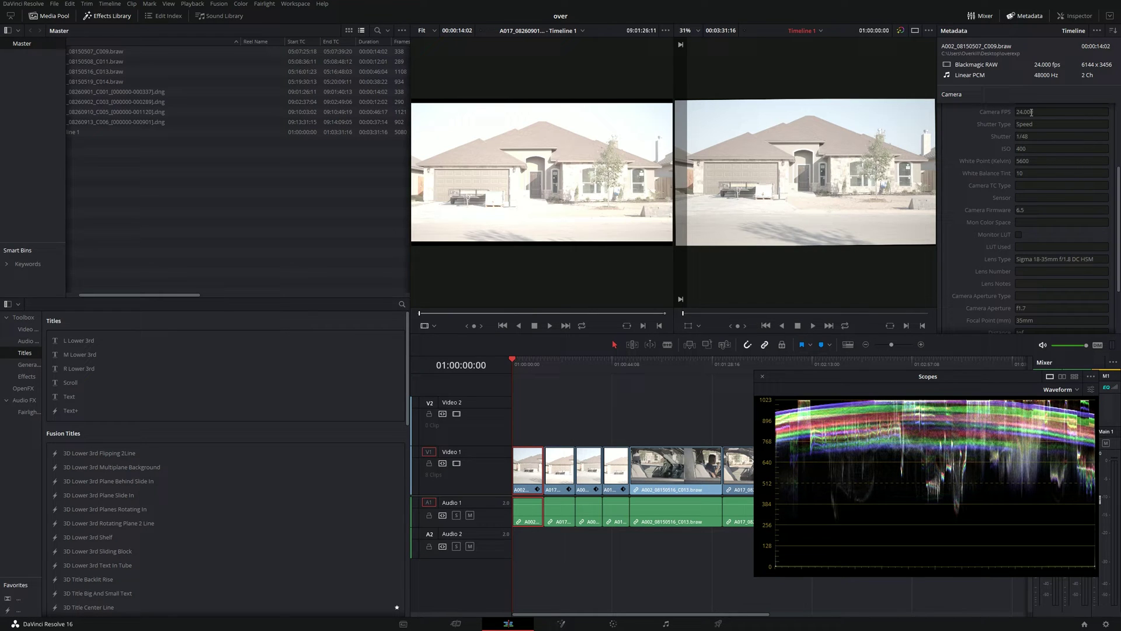
{"action": "scroll", "coordinate": [1080, 273], "scroll_direction": "down", "scroll_amount": 1}
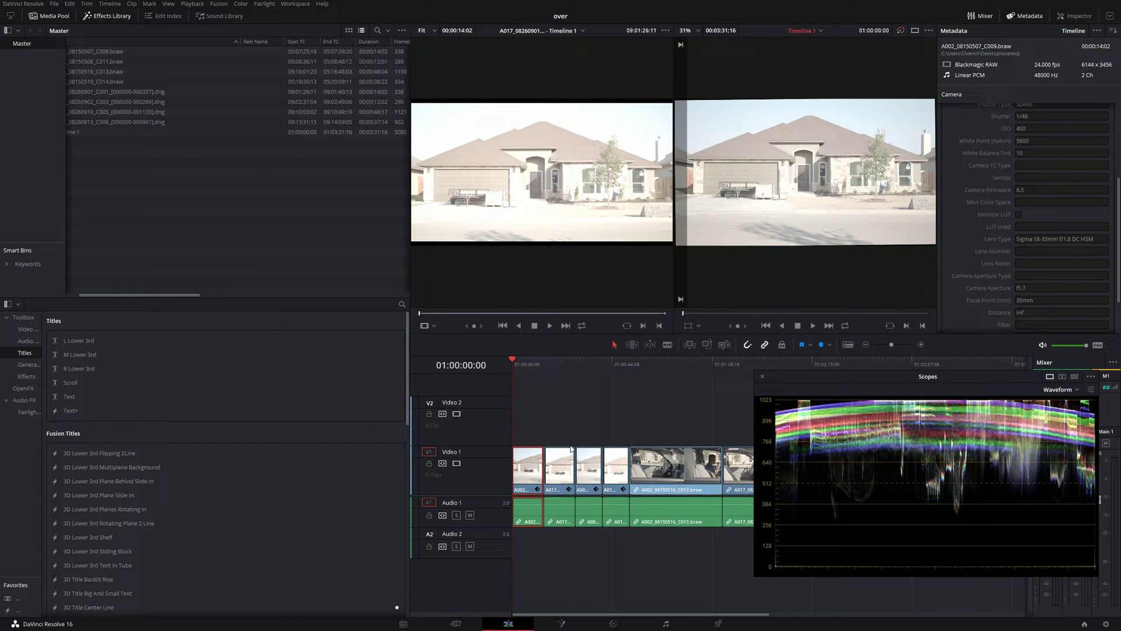
{"action": "left_click", "coordinate": [561, 473]}
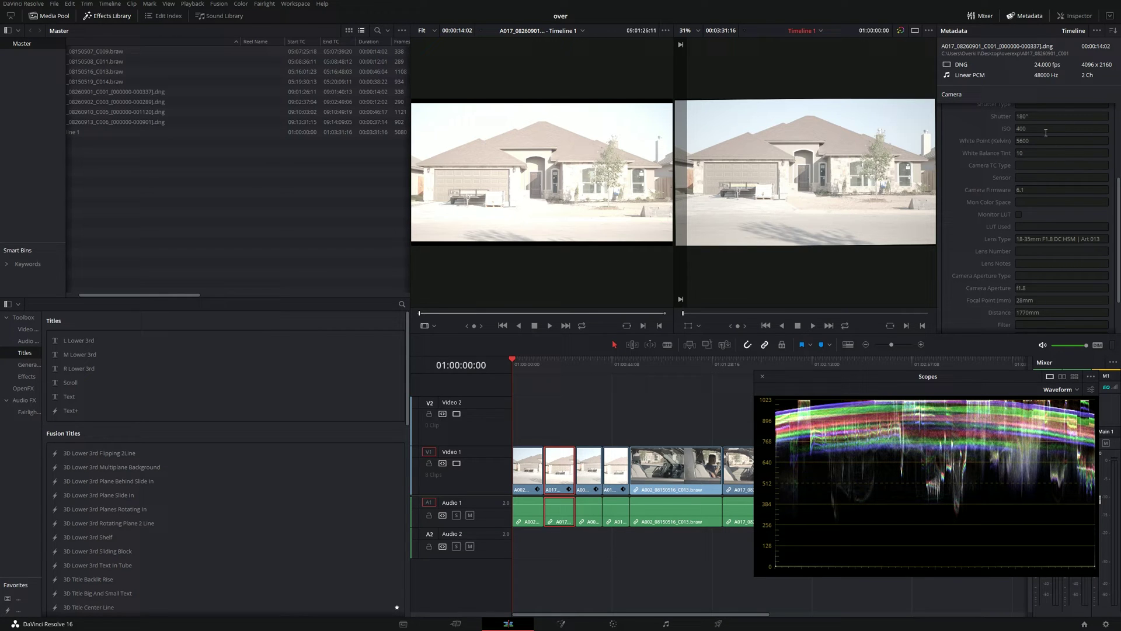
{"action": "scroll", "coordinate": [1118, 232], "scroll_direction": "down", "scroll_amount": 2}
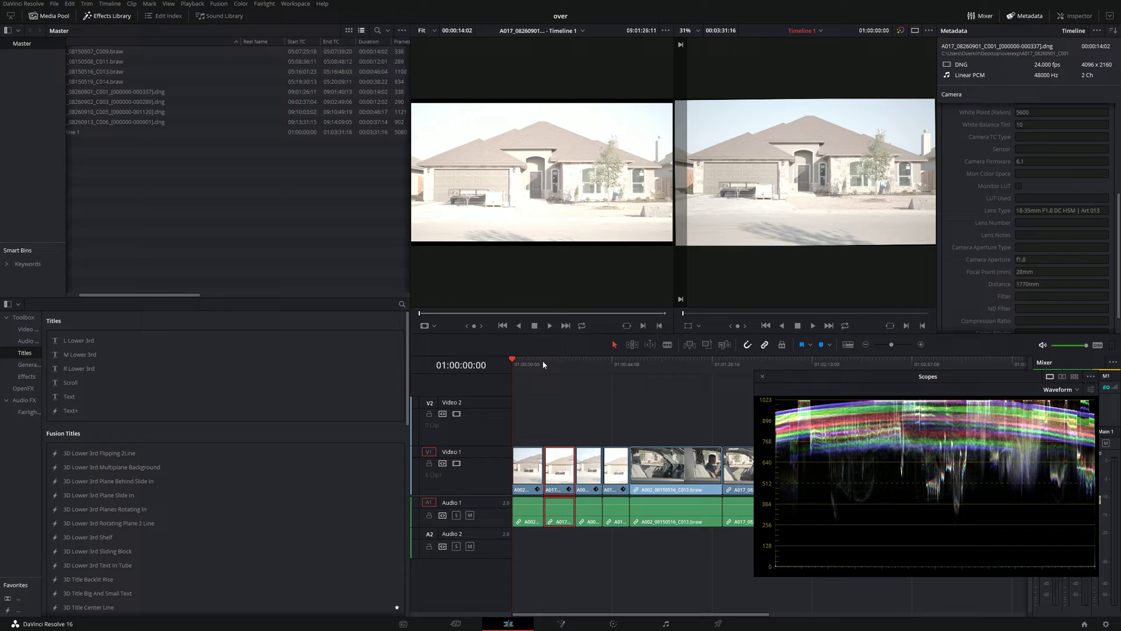
- Load the BRAW and DNG house clips for viewing, ending on BRAW clip C009
{"action": "double_click", "coordinate": [527, 462]}
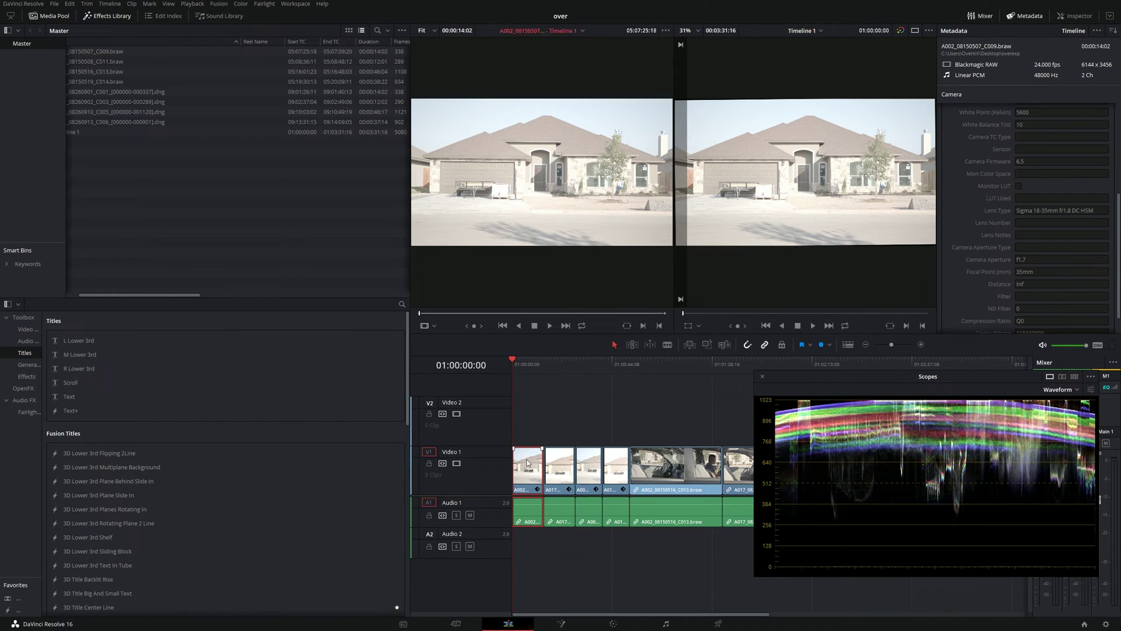
{"action": "double_click", "coordinate": [559, 466]}
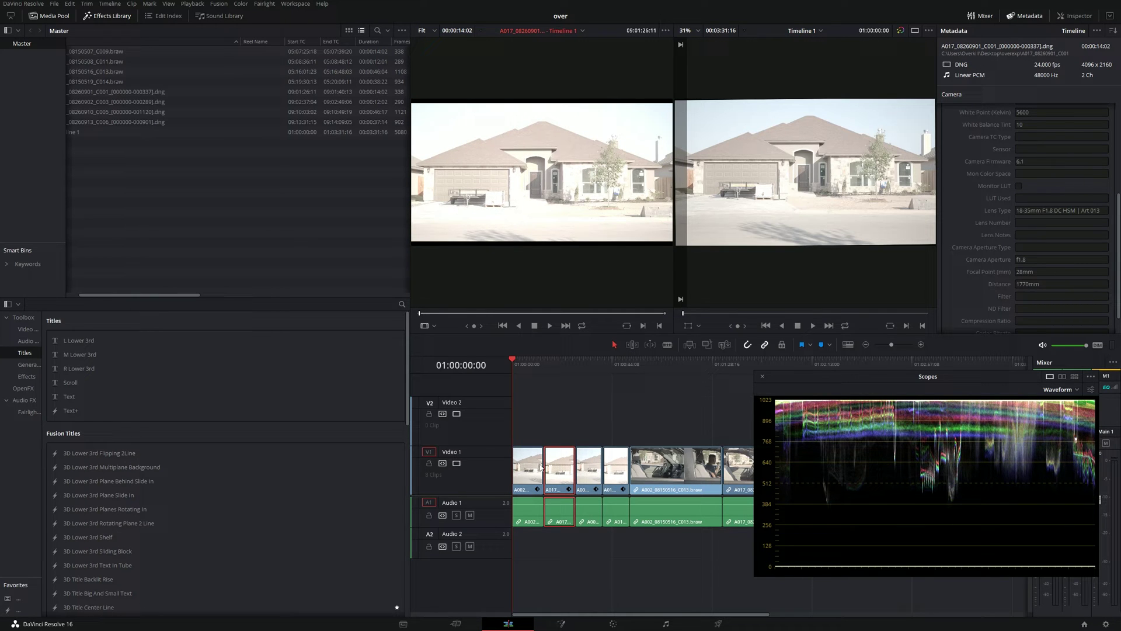
{"action": "left_click", "coordinate": [557, 467]}
{"action": "double_click", "coordinate": [527, 470]}
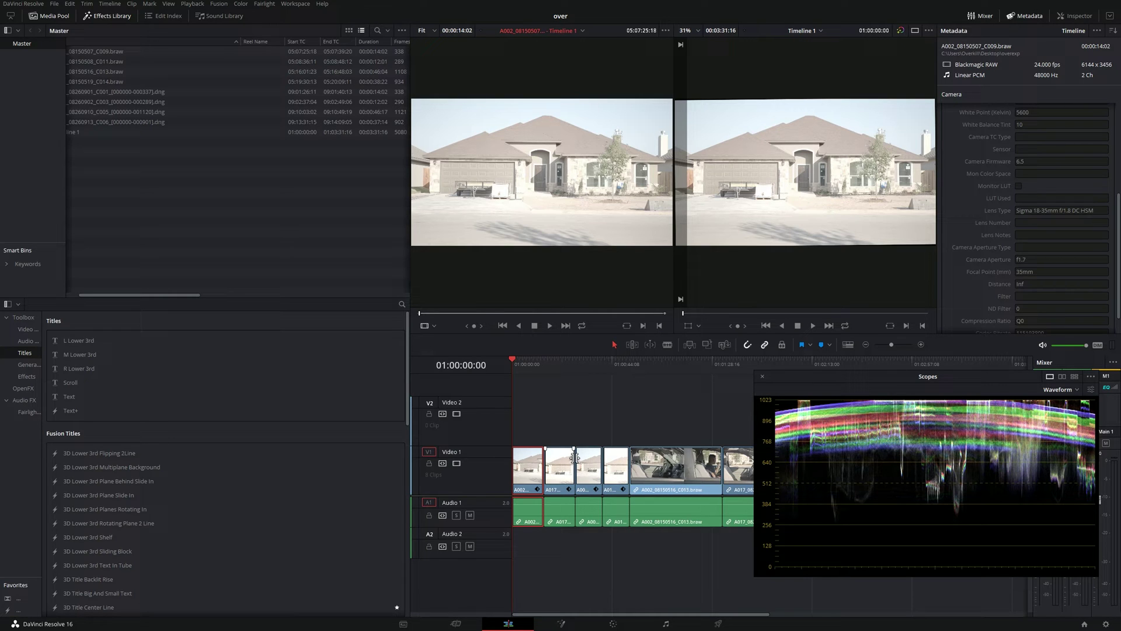
- Show Pocket Cinema Camera 4K on Chrome's Blackmagic dynamic range chart, then return to Resolve
{"action": "key", "text": "super"}
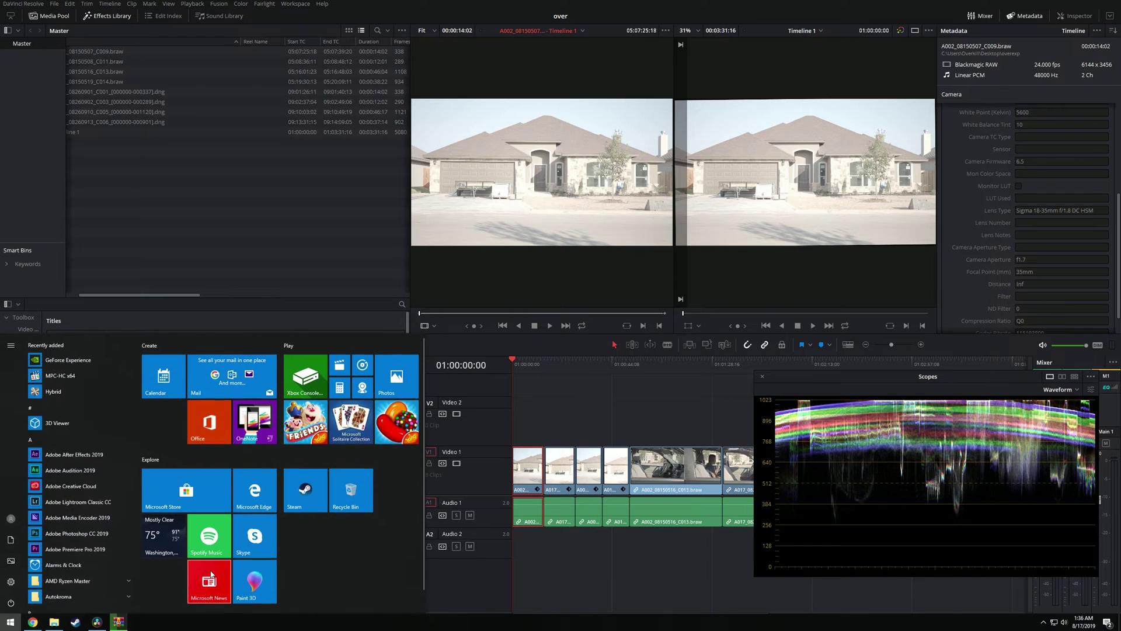
{"action": "left_click", "coordinate": [33, 621]}
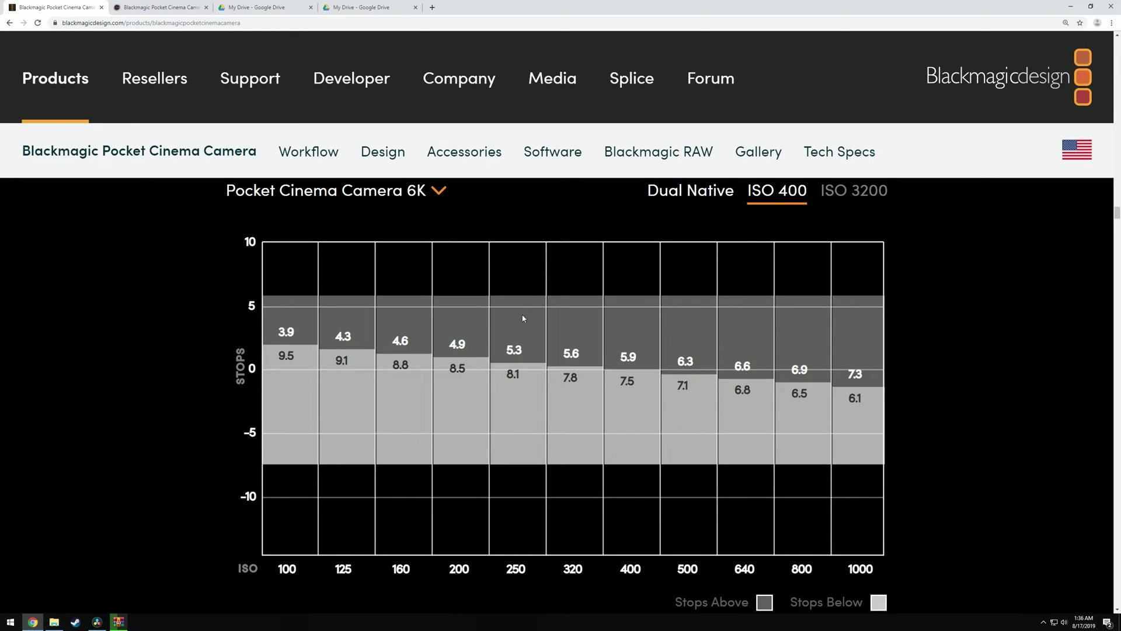
{"action": "left_click", "coordinate": [440, 193]}
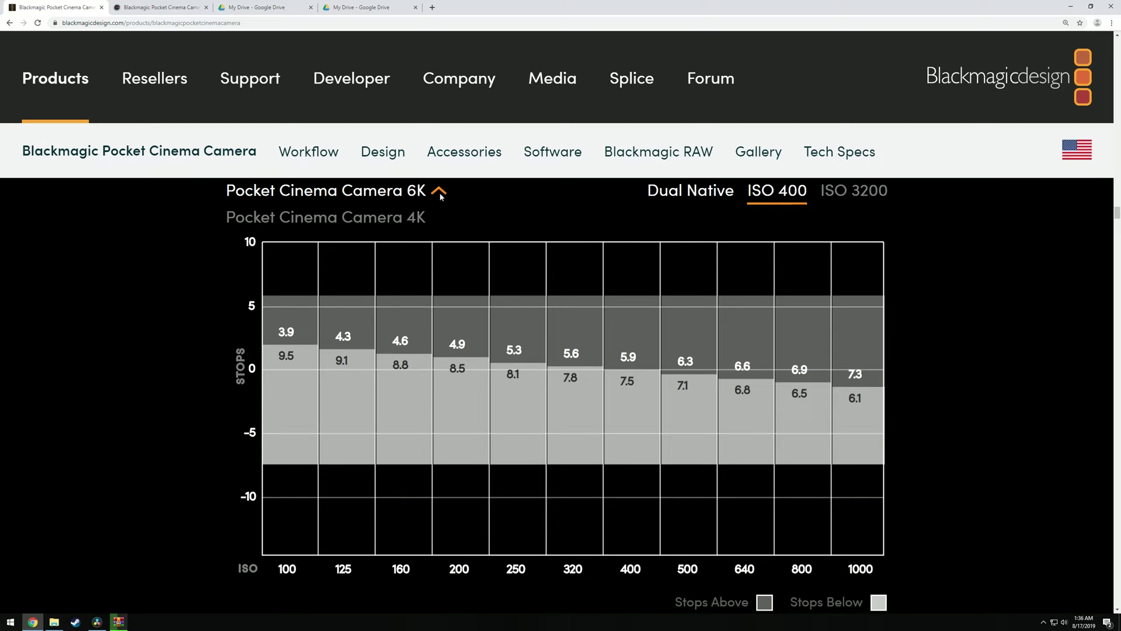
{"action": "left_click", "coordinate": [412, 217]}
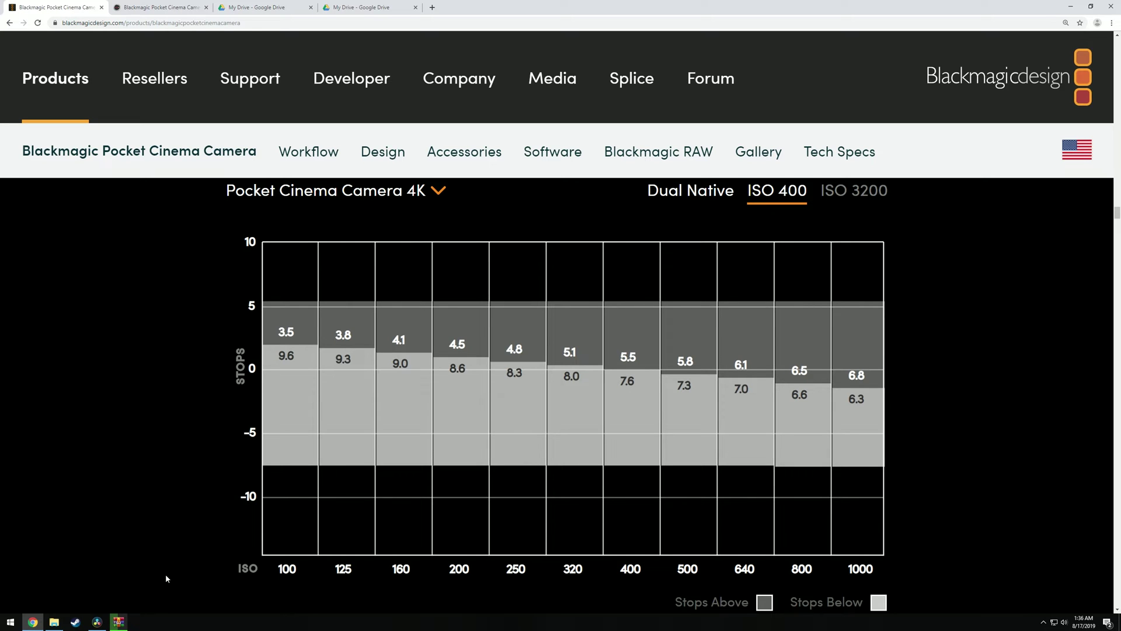
{"action": "left_click", "coordinate": [97, 621]}
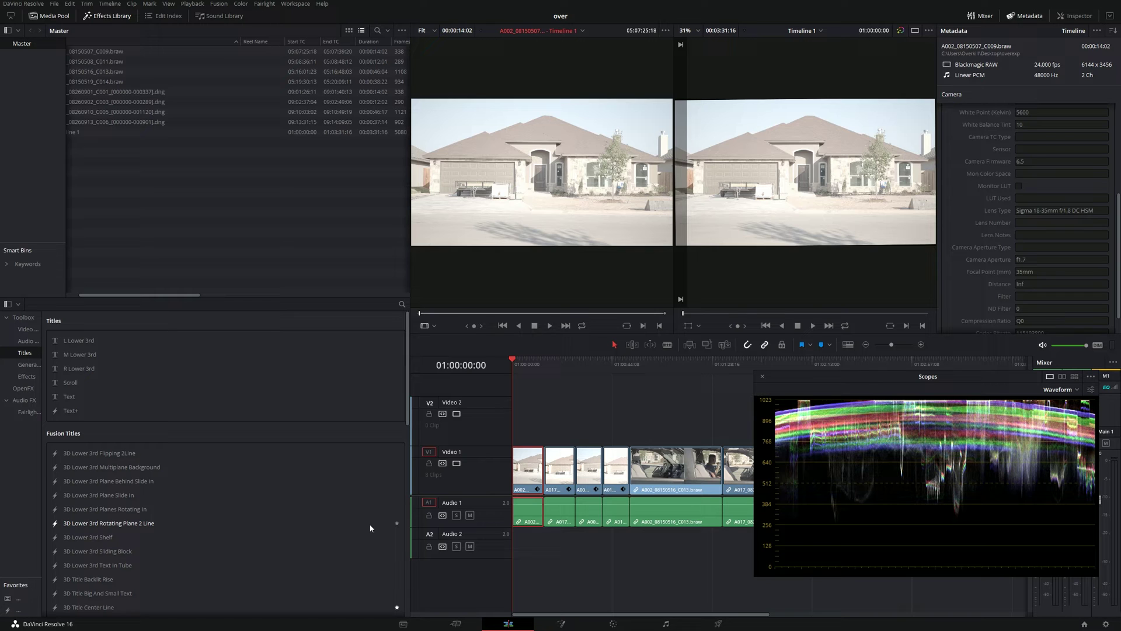
- Switch from the Edit page to the Color page with Shift+6
{"action": "key", "text": "shift+6"}
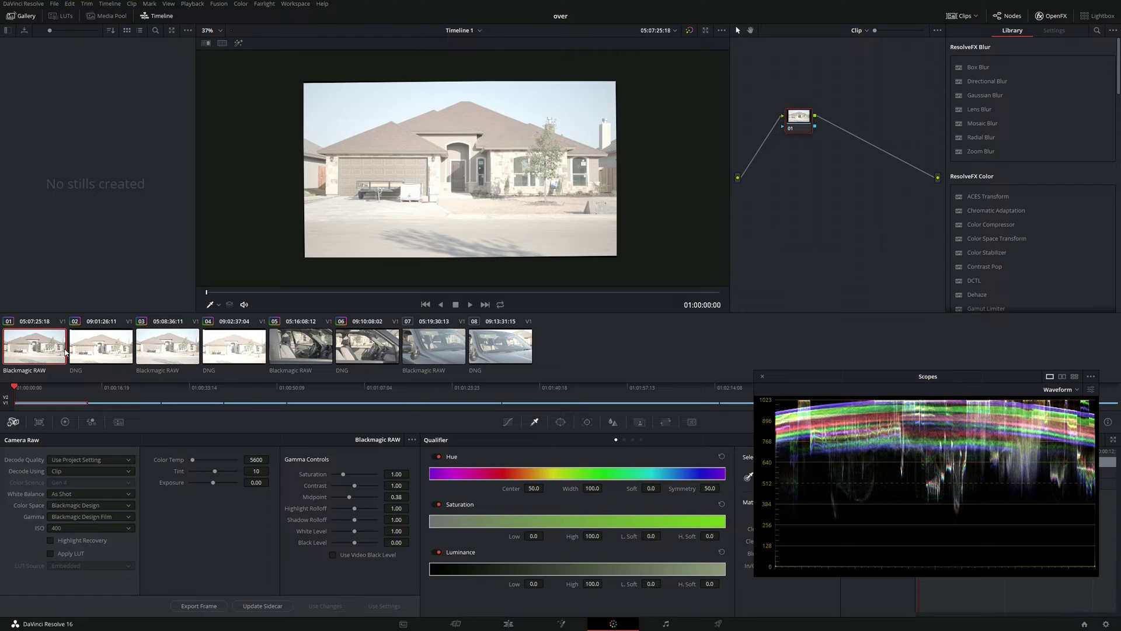
- Add a serial node with the Pocket 6K Film to Extended Video v4 LUT
{"action": "key", "text": "alt+s"}
{"action": "right_click", "coordinate": [846, 129]}
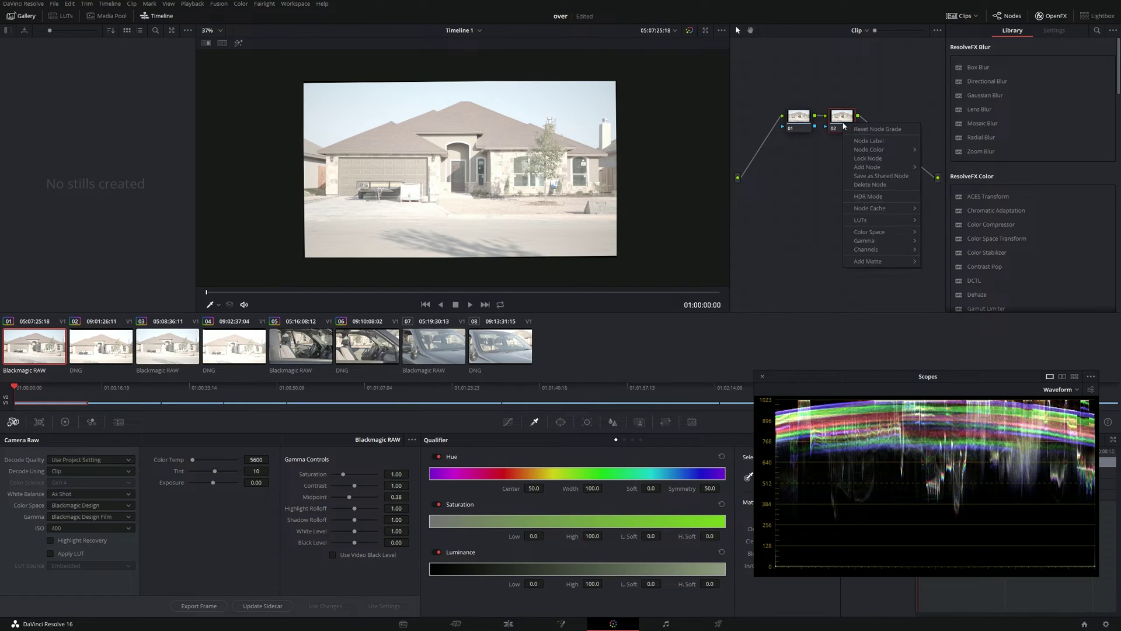
{"action": "mouse_move", "coordinate": [870, 221]}
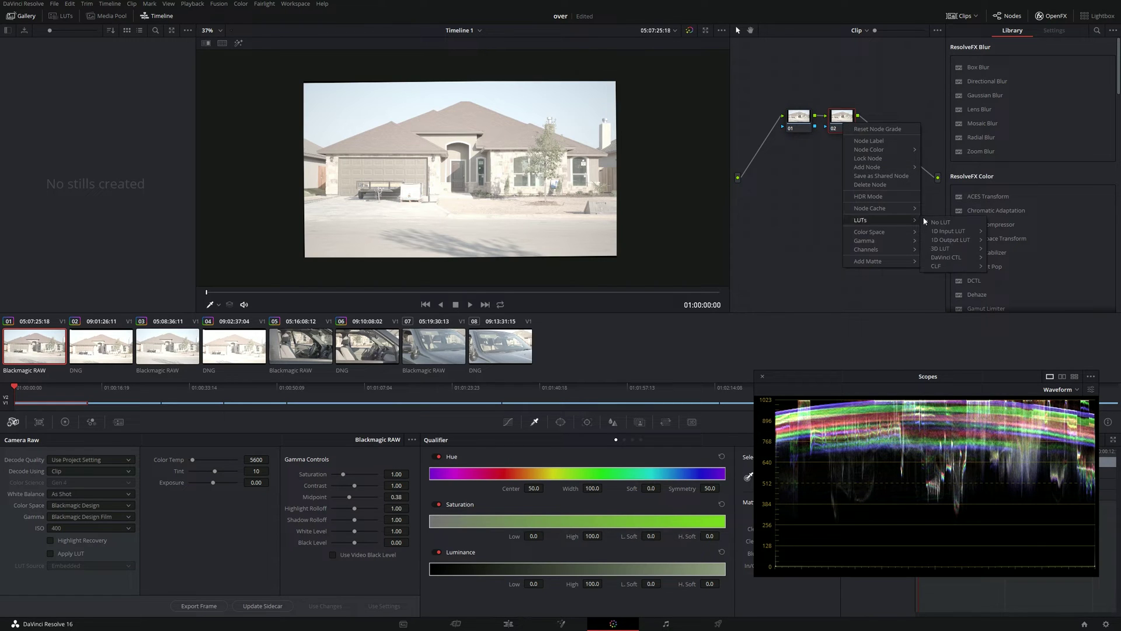
{"action": "mouse_move", "coordinate": [946, 252]}
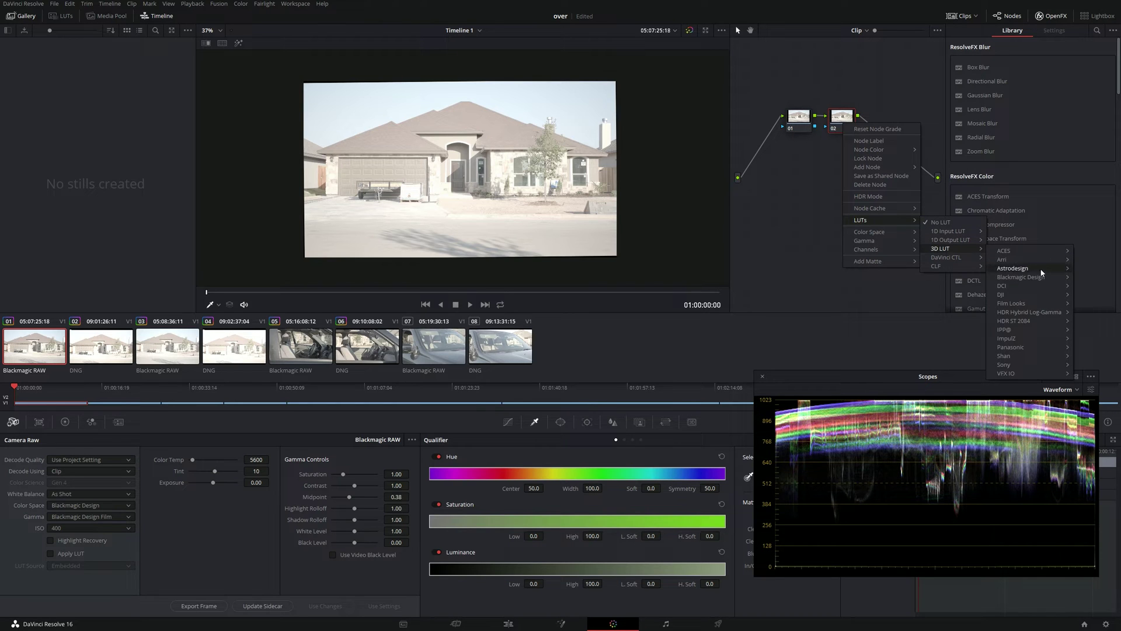
{"action": "mouse_move", "coordinate": [1021, 277]}
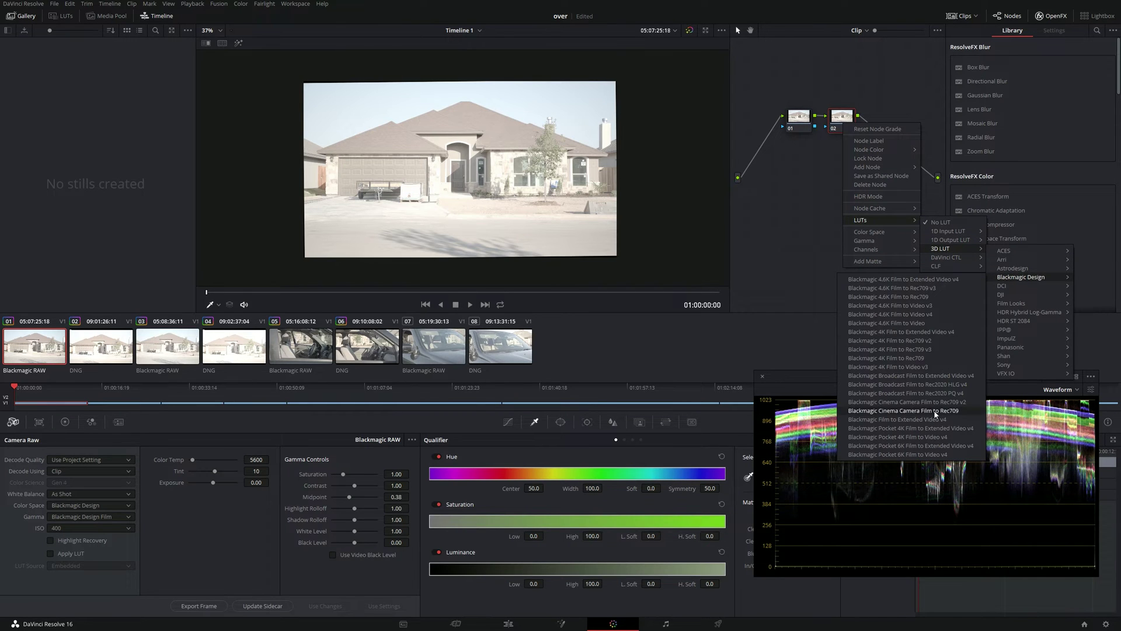
{"action": "left_click", "coordinate": [919, 446]}
- Set Camera Raw to ISO 100 with Highlight Recovery on and exposure about -1.20
{"action": "left_click", "coordinate": [119, 528]}
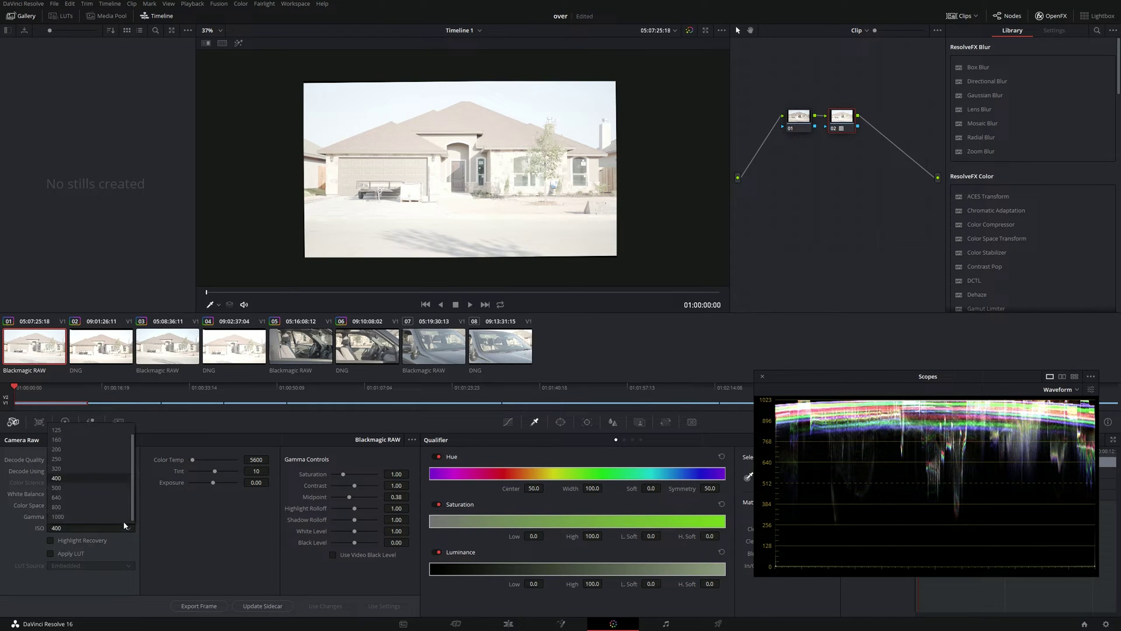
{"action": "left_click", "coordinate": [87, 423]}
{"action": "left_click", "coordinate": [85, 526]}
{"action": "left_click", "coordinate": [87, 430]}
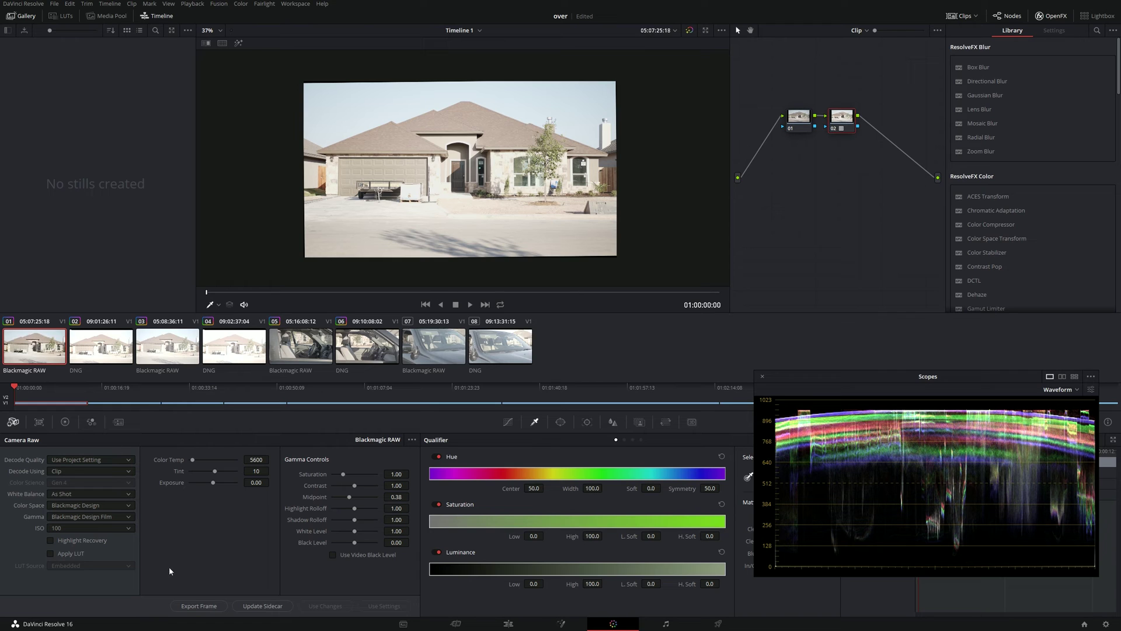
{"action": "left_click", "coordinate": [83, 542]}
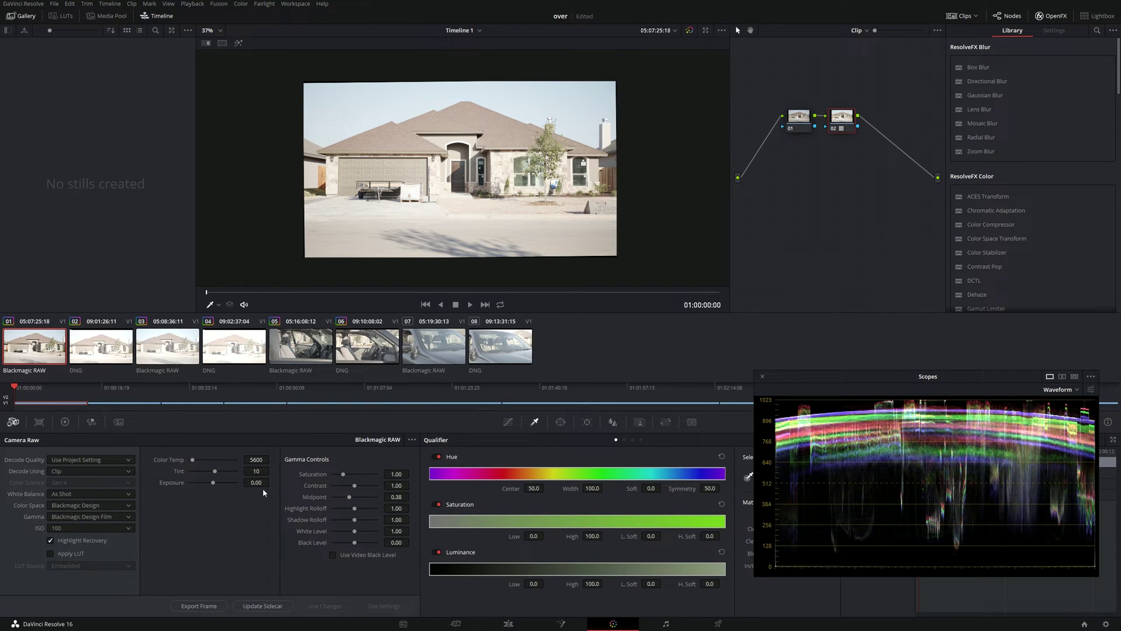
{"action": "left_click_drag", "start_coordinate": [257, 482], "coordinate": [243, 482]}
- Add a third serial node and lower the lift slightly to deepen shadows
{"action": "key", "text": "alt+s"}
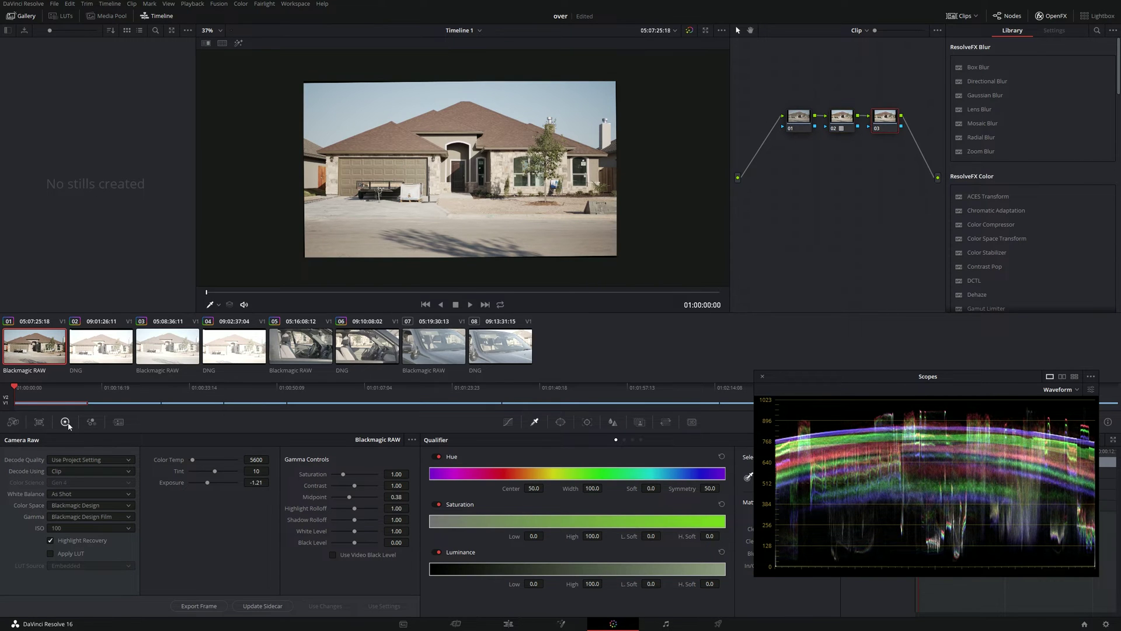
{"action": "left_click", "coordinate": [65, 421]}
{"action": "left_click_drag", "start_coordinate": [50, 565], "coordinate": [50, 566]}
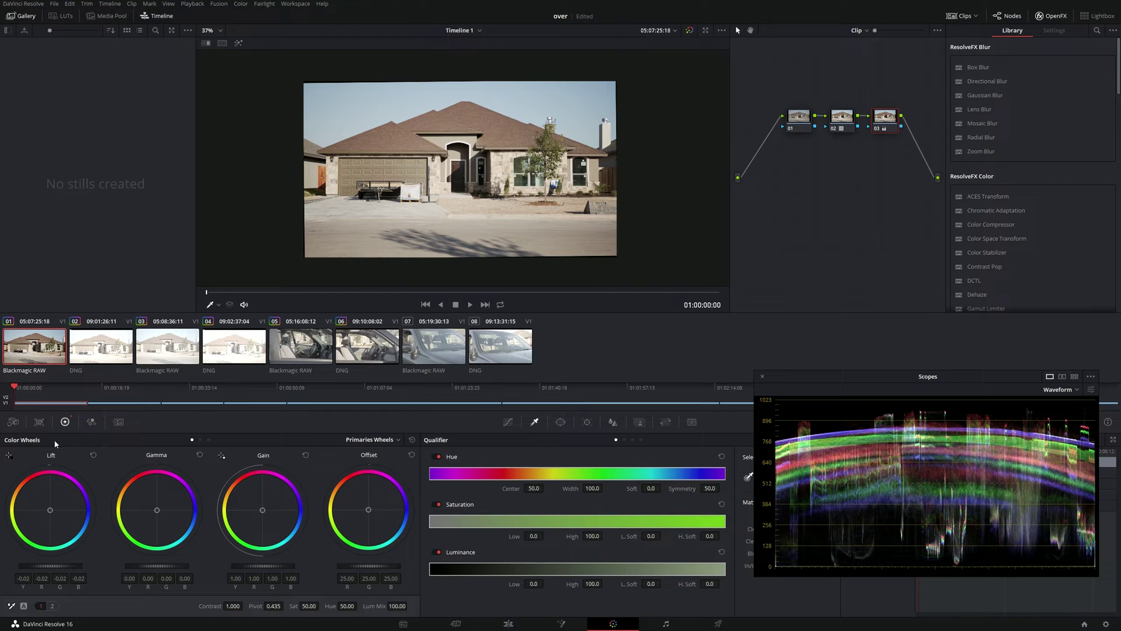
{"action": "left_click", "coordinate": [13, 422]}
- Set the BRAW clip's colour temperature to 4500
{"action": "left_click", "coordinate": [255, 459]}
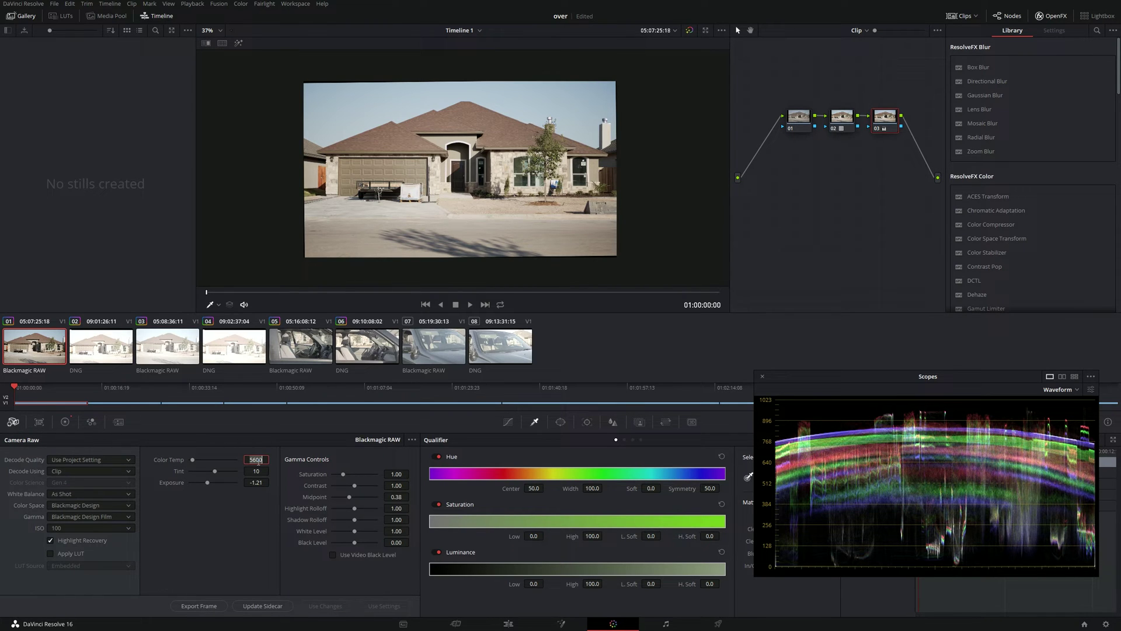
{"action": "type", "text": "4000"}
{"action": "key", "text": "Return"}
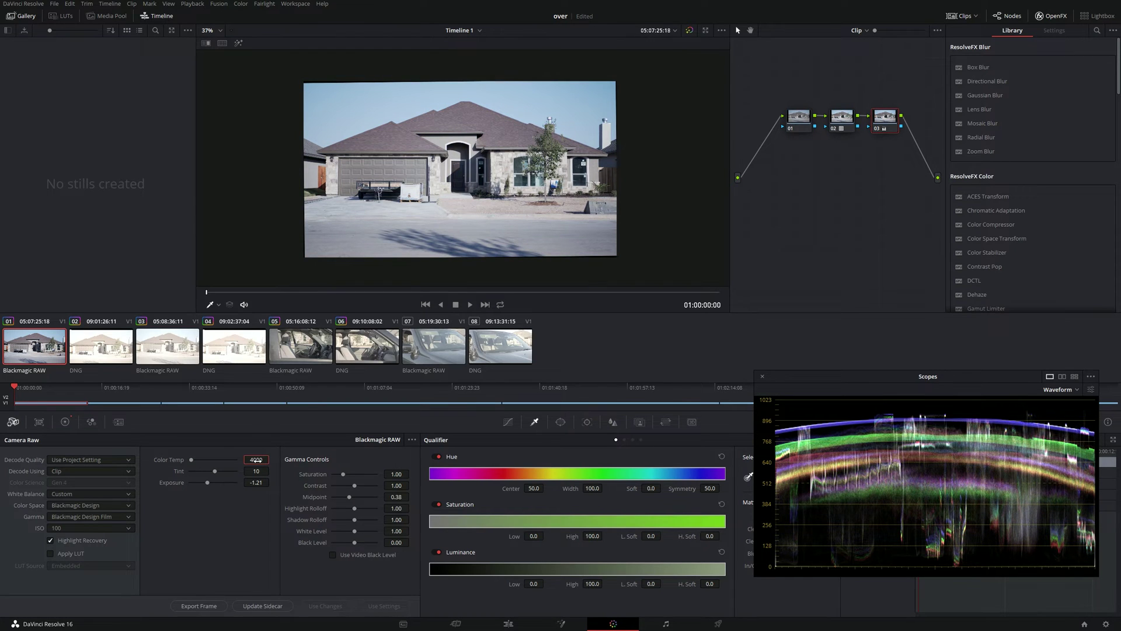
{"action": "double_click", "coordinate": [256, 459]}
{"action": "type", "text": "4500"}
{"action": "key", "text": "Return"}
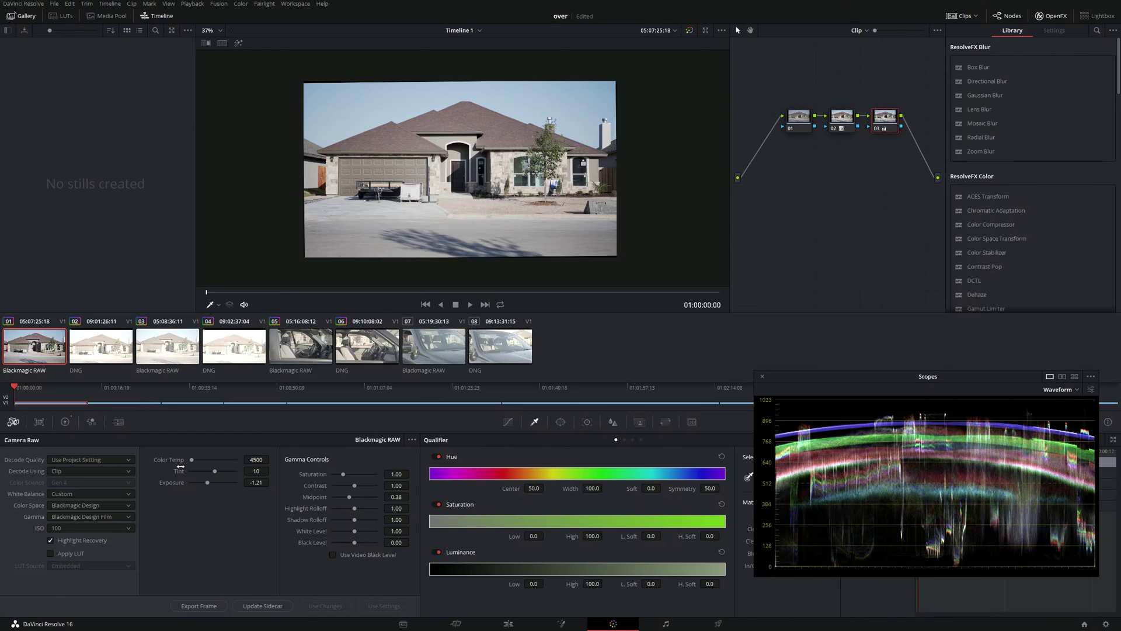
- Compare Highlight Recovery off and on, leaving it on, then switch to DNG clip 02
{"action": "left_click", "coordinate": [54, 542]}
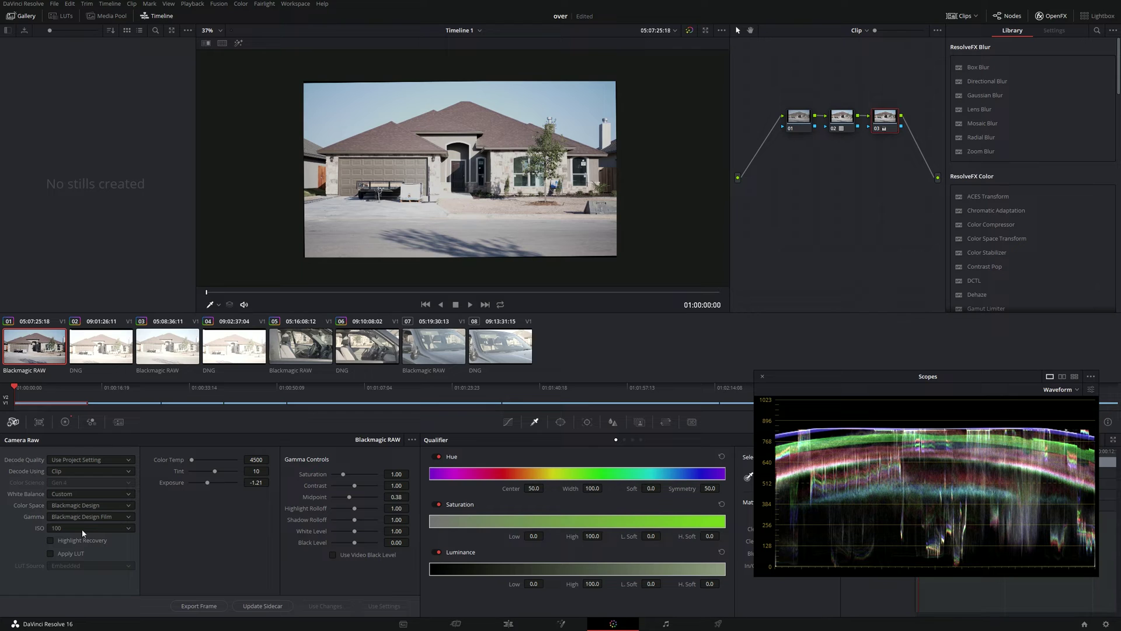
{"action": "left_click", "coordinate": [51, 541]}
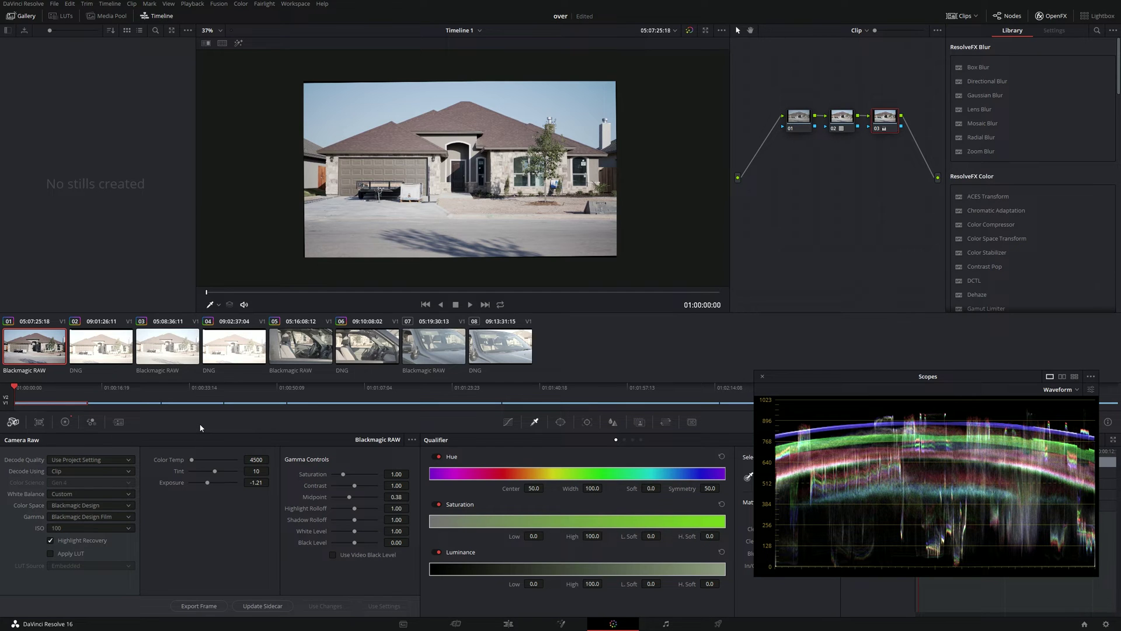
{"action": "left_click", "coordinate": [112, 359]}
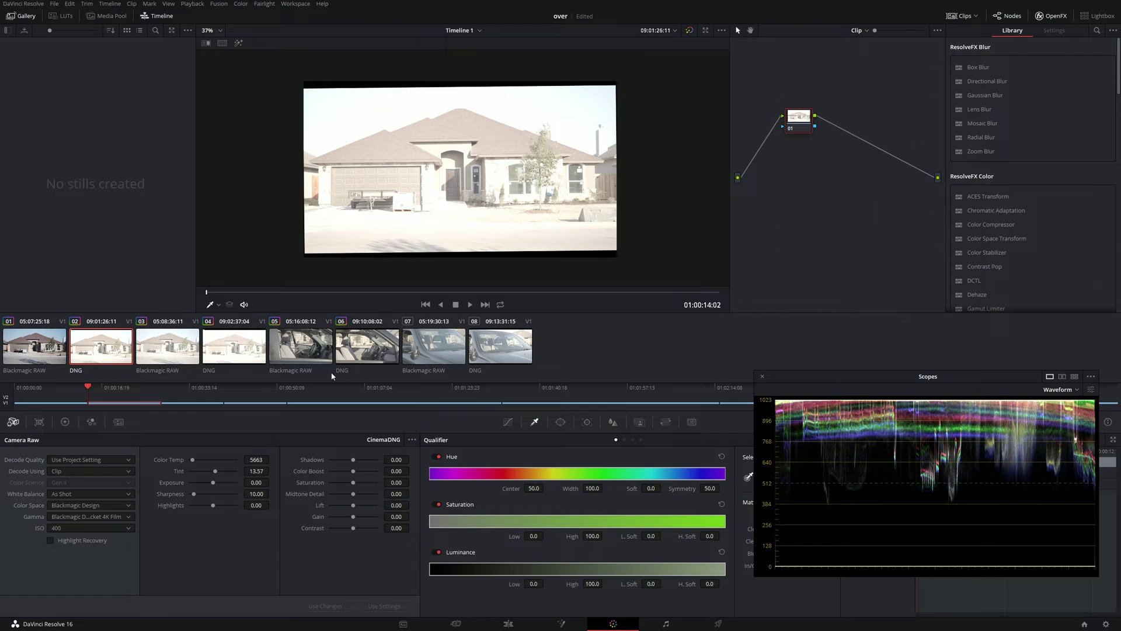
- Add a serial node to the DNG clip with the Pocket 4K Film to Extended Video v4 LUT
{"action": "key", "text": "alt+s"}
{"action": "right_click", "coordinate": [841, 121]}
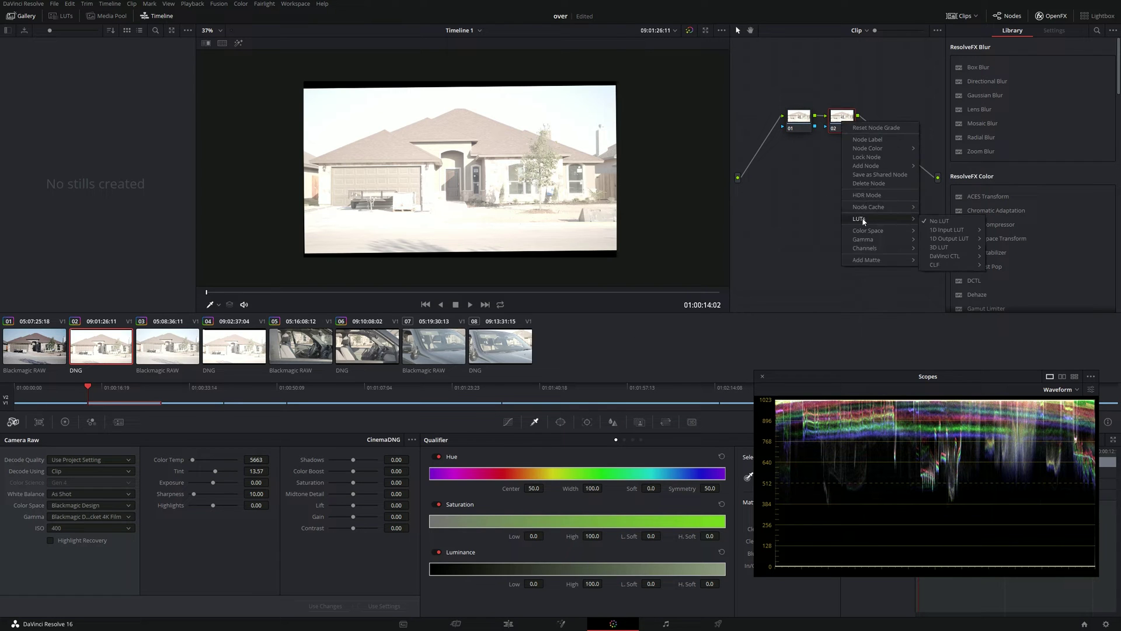
{"action": "mouse_move", "coordinate": [940, 247]}
{"action": "mouse_move", "coordinate": [1026, 281]}
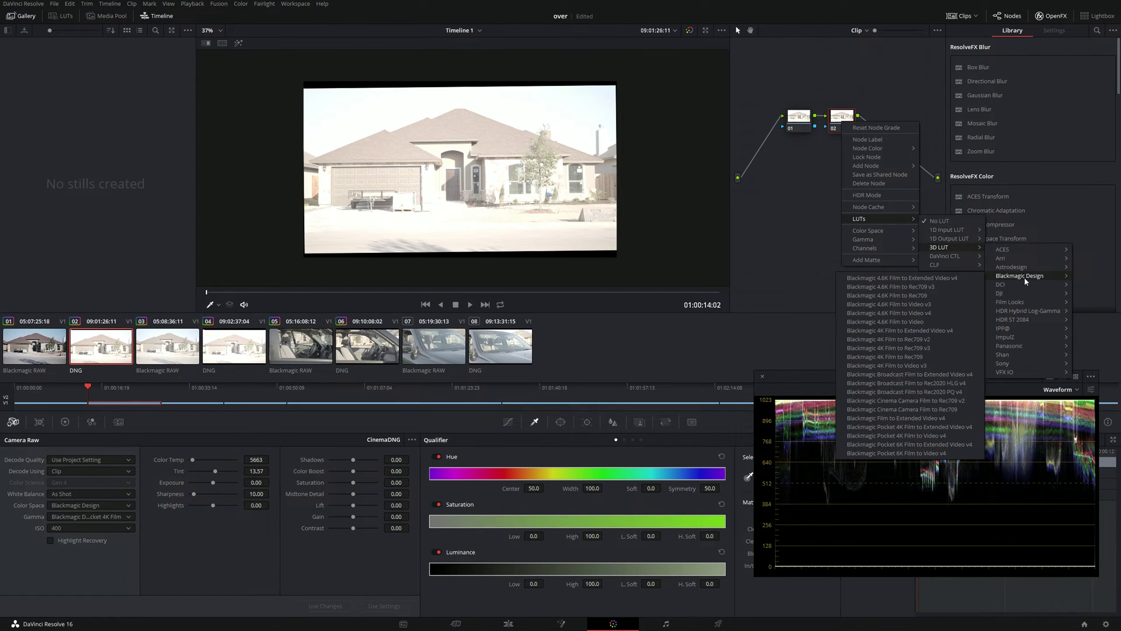
{"action": "left_click", "coordinate": [930, 432]}
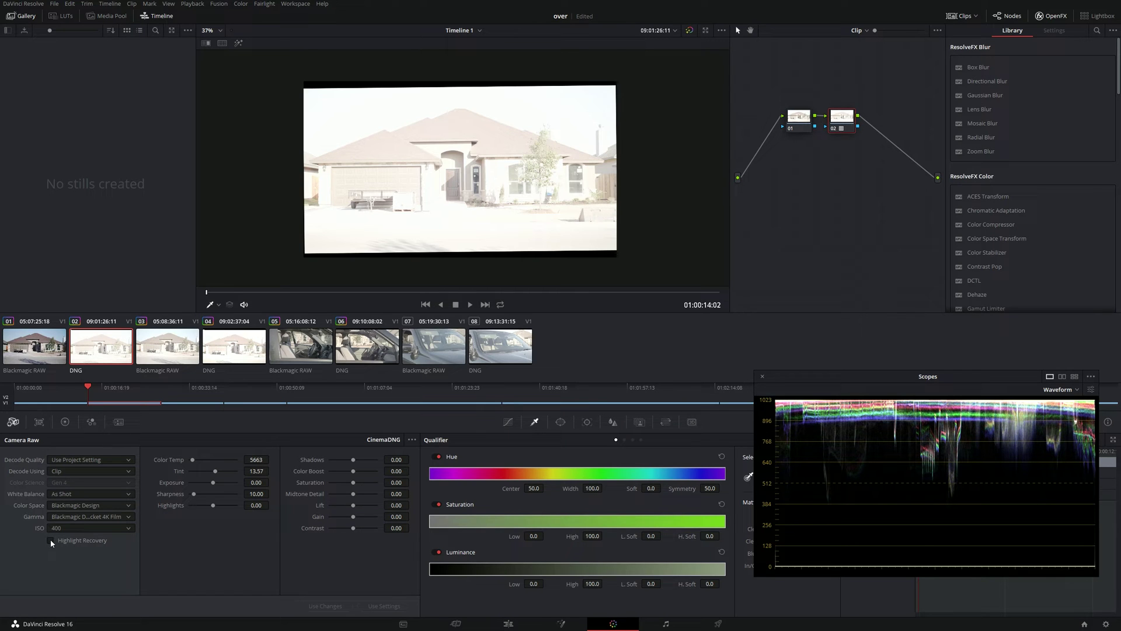
- Decode the DNG clip at ISO 100 with Highlight Recovery on and exposure -1.97
{"action": "left_click", "coordinate": [75, 529]}
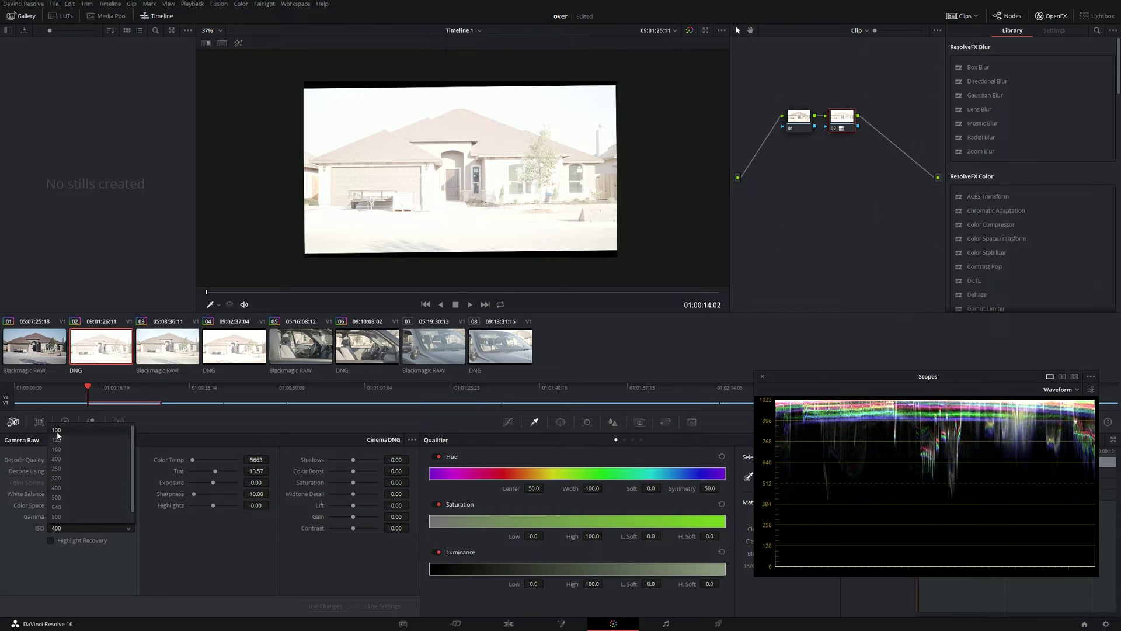
{"action": "left_click", "coordinate": [59, 430]}
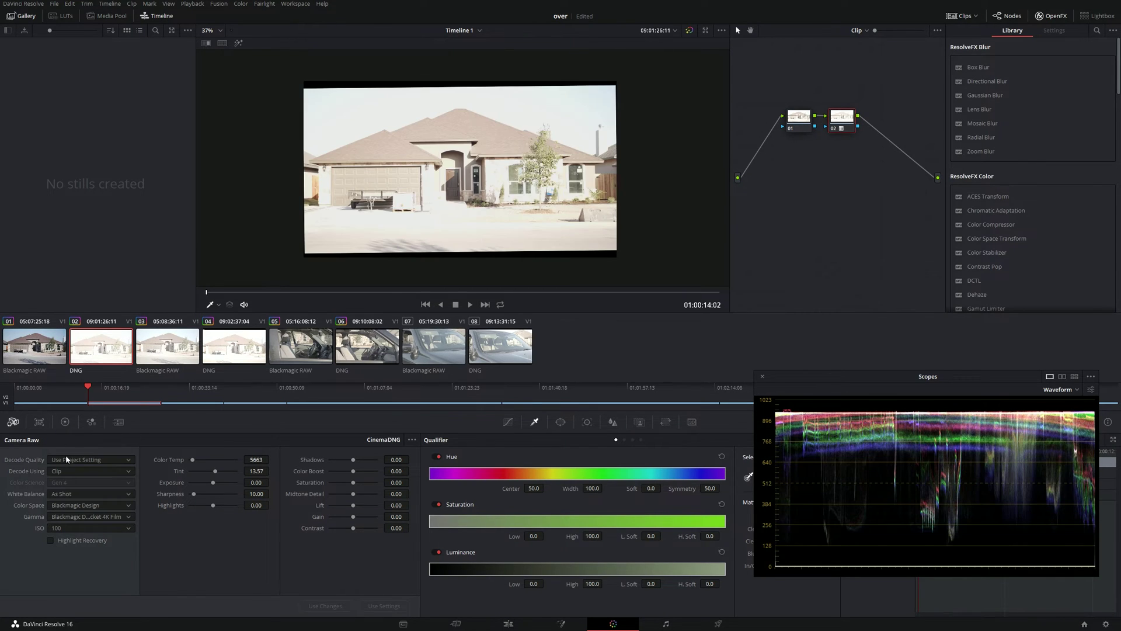
{"action": "left_click", "coordinate": [50, 542]}
{"action": "left_click_drag", "start_coordinate": [256, 482], "coordinate": [210, 483]}
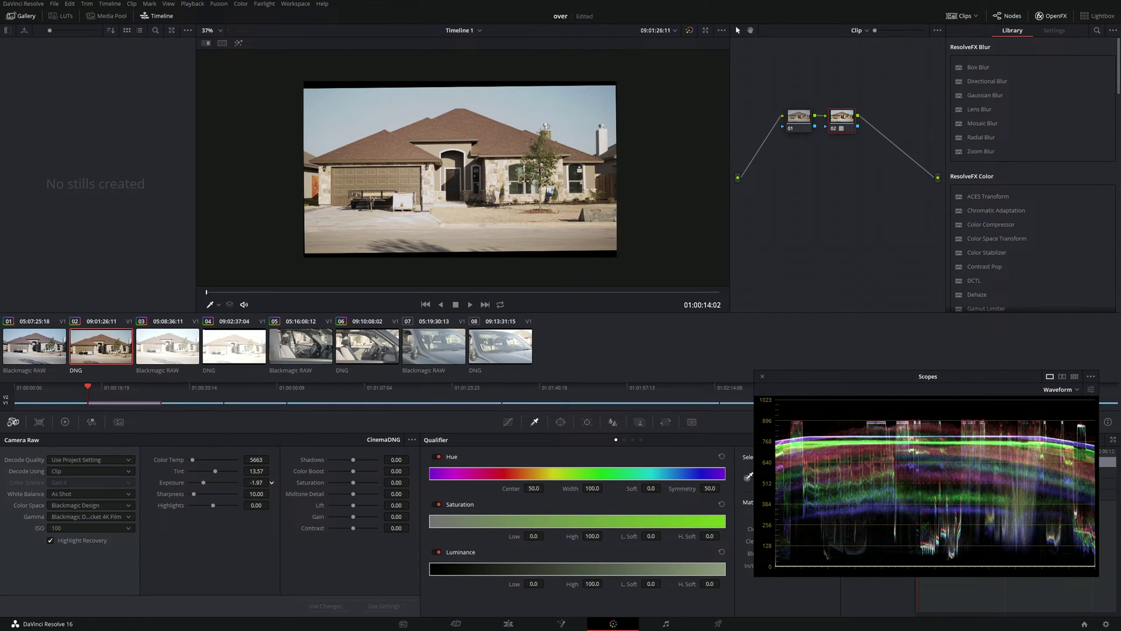
{"action": "left_click", "coordinate": [64, 421]}
- On a third node, drop lift to -0.01 and raise gain to 1.10, checking against BRAW clip 01
{"action": "key", "text": "alt+s"}
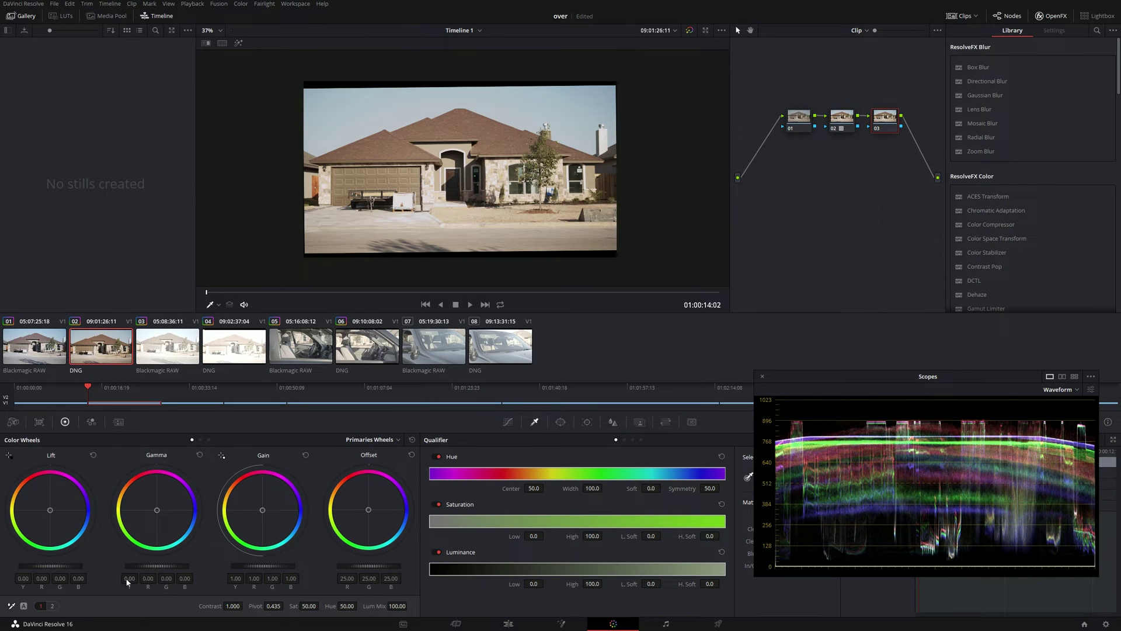
{"action": "left_click_drag", "start_coordinate": [50, 565], "coordinate": [47, 565]}
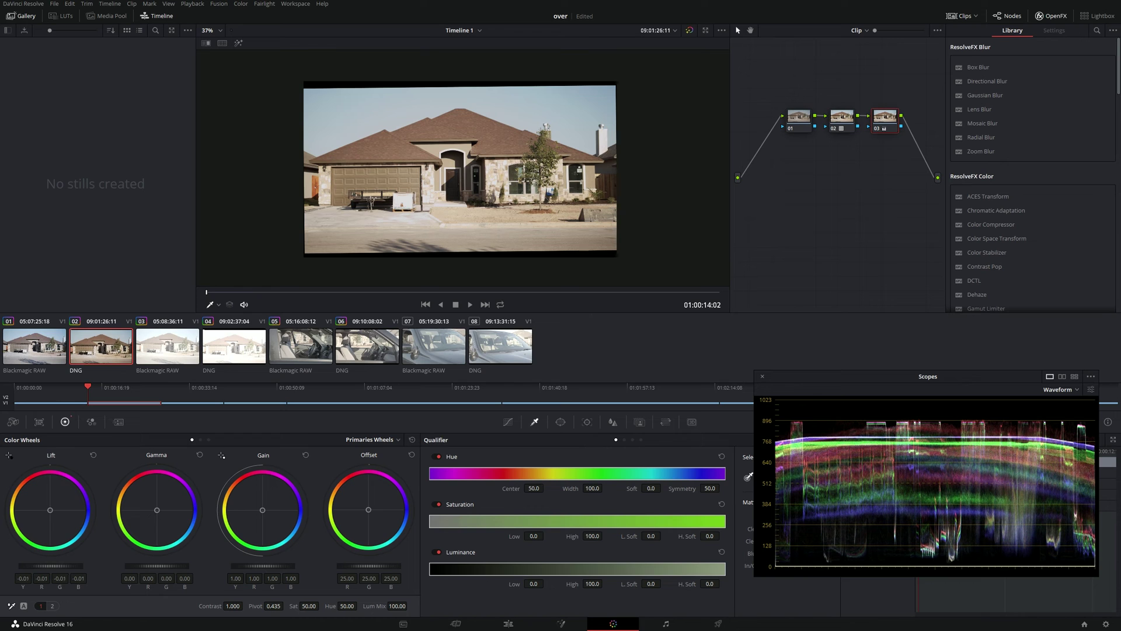
{"action": "mouse_move", "coordinate": [250, 567]}
{"action": "left_mouse_down"}
{"action": "mouse_move", "coordinate": [261, 566]}
{"action": "mouse_move", "coordinate": [236, 566]}
{"action": "left_mouse_up"}
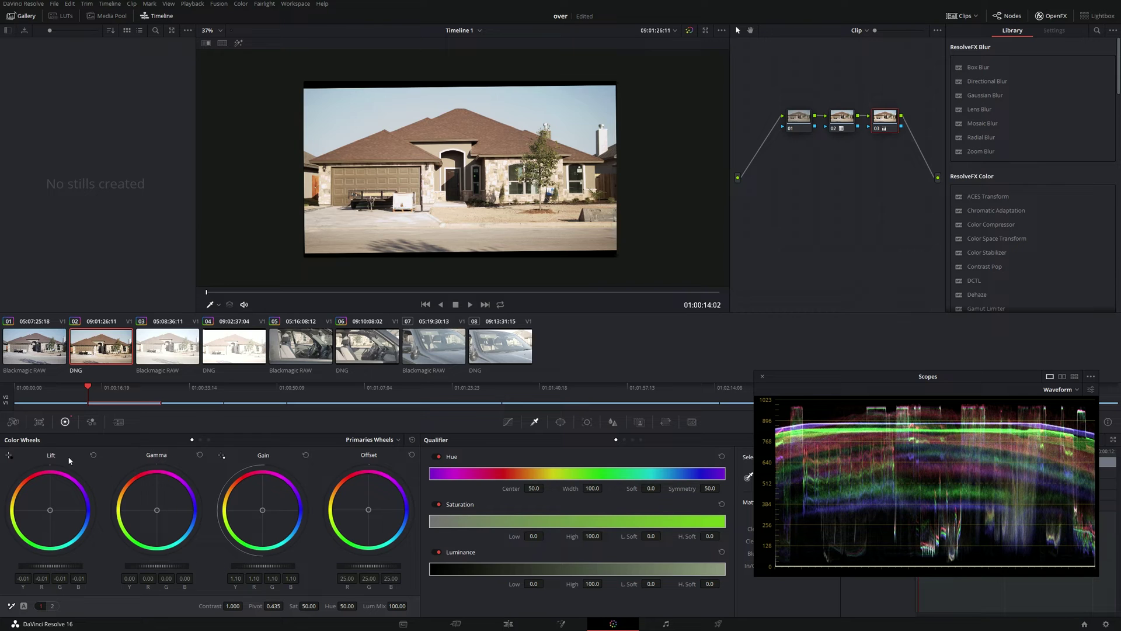
{"action": "left_click", "coordinate": [51, 357]}
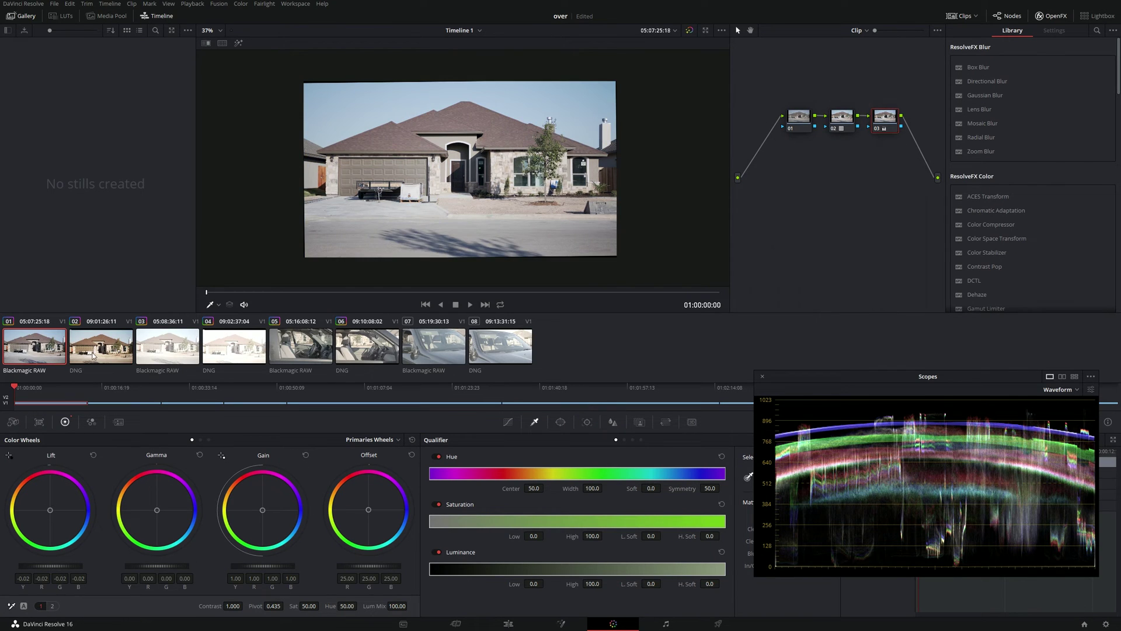
{"action": "left_click", "coordinate": [95, 356]}
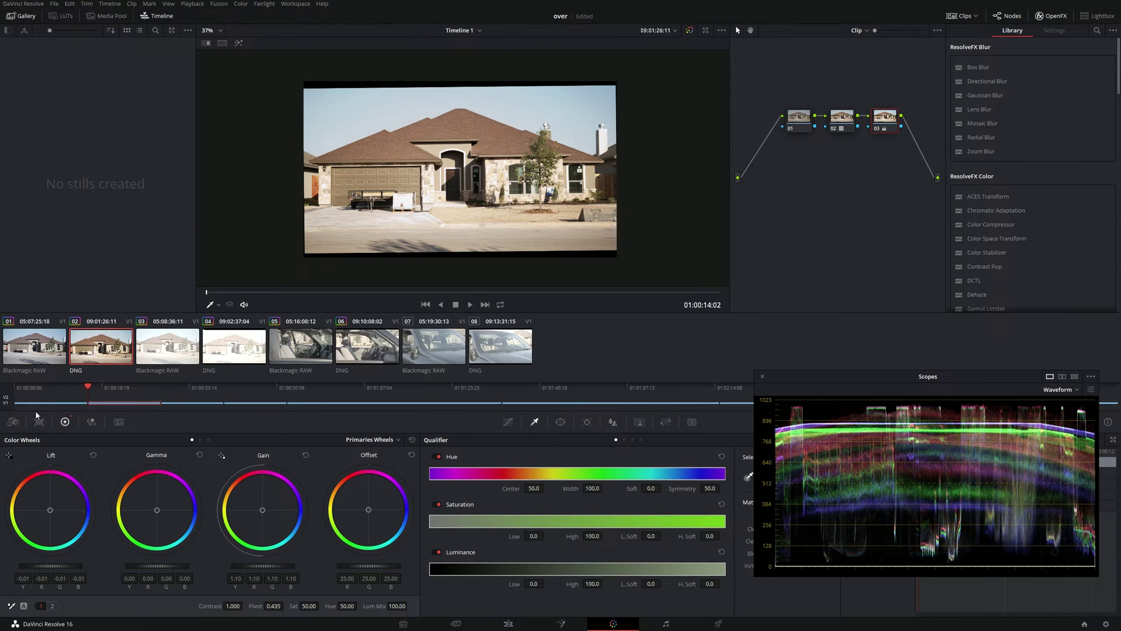
{"action": "left_click", "coordinate": [13, 421]}
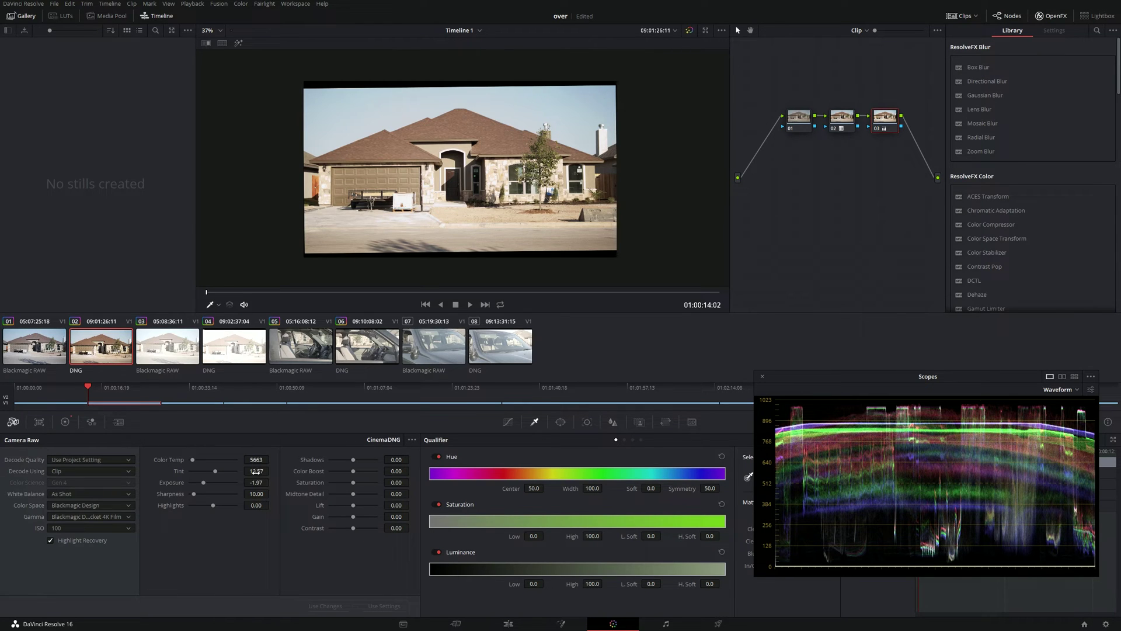
- Set DNG clip 02's colour temperature to 4300 and adjust its tint
{"action": "left_click", "coordinate": [255, 459]}
{"action": "type", "text": "4500"}
{"action": "key", "text": "Return"}
{"action": "left_click", "coordinate": [256, 470]}
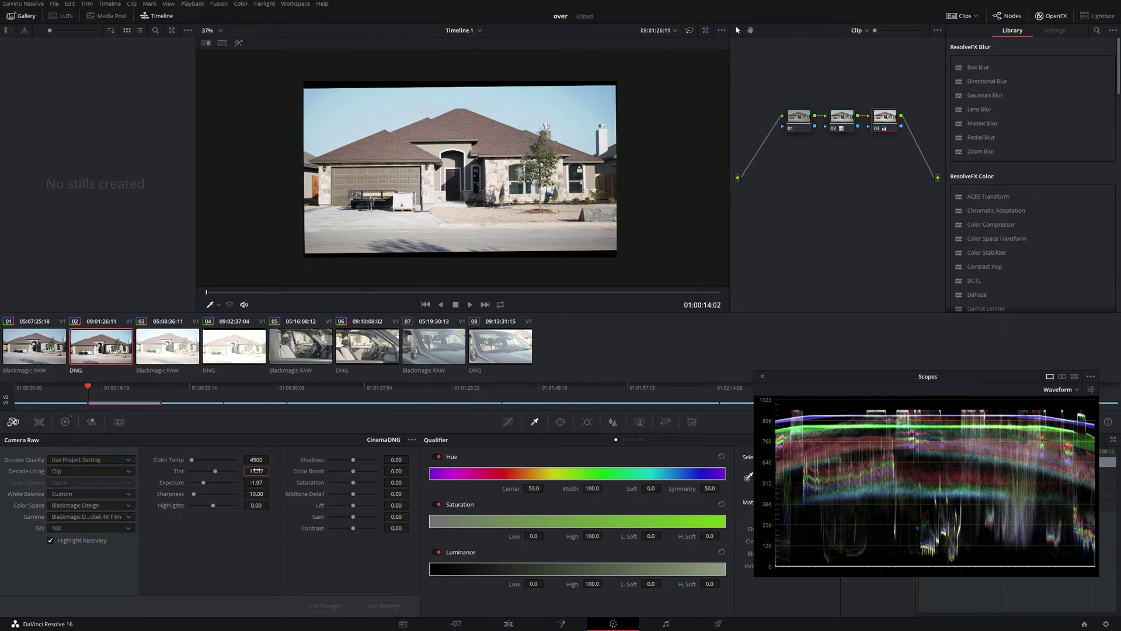
{"action": "type", "text": "15"}
{"action": "key", "text": "Return"}
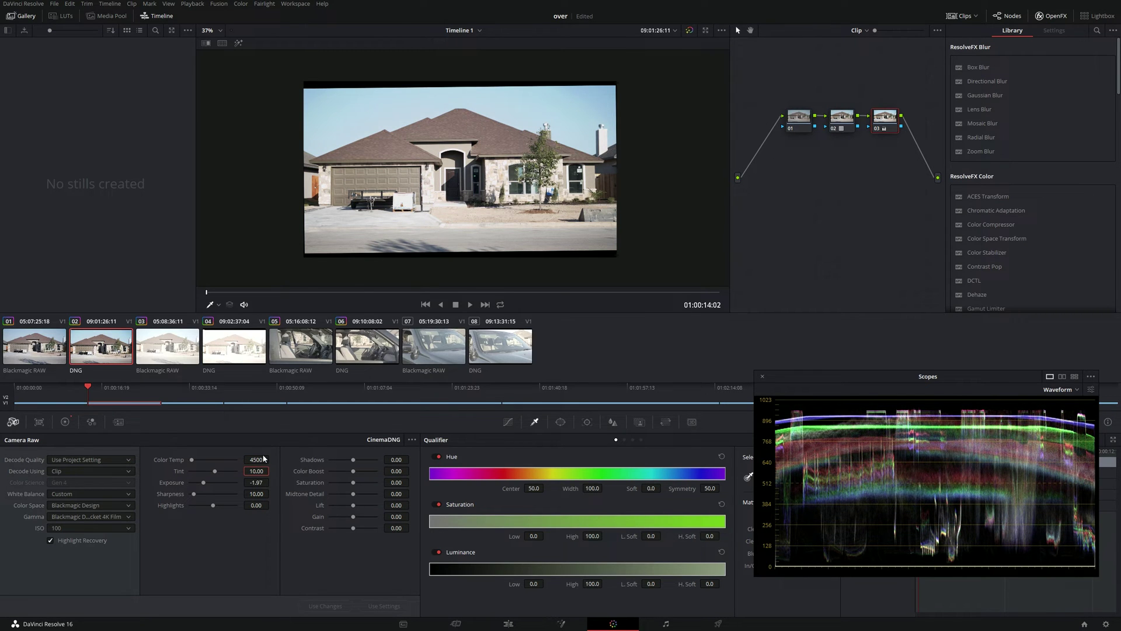
{"action": "left_click", "coordinate": [263, 459]}
{"action": "type", "text": "4300"}
{"action": "key", "text": "Return"}
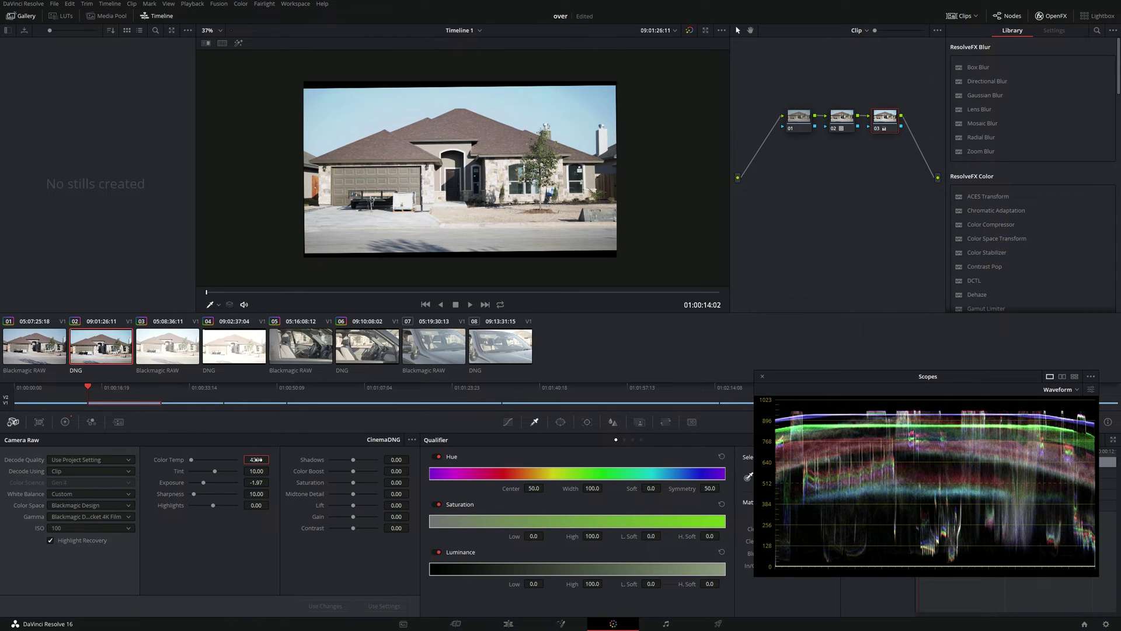
- Compare against BRAW clip 01 and pull the DNG clip's Highlights down to -100
{"action": "left_click", "coordinate": [59, 353]}
{"action": "left_click", "coordinate": [128, 361]}
{"action": "left_click", "coordinate": [33, 356]}
{"action": "left_click", "coordinate": [100, 354]}
{"action": "left_click_drag", "start_coordinate": [214, 509], "coordinate": [183, 507]}
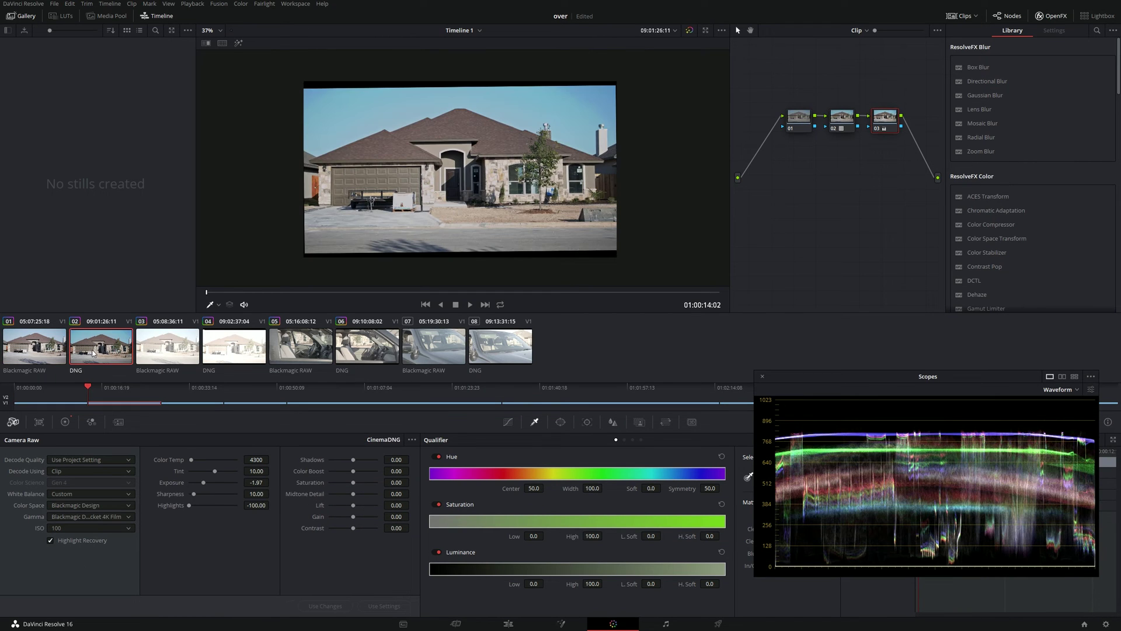
{"action": "left_click", "coordinate": [47, 353]}
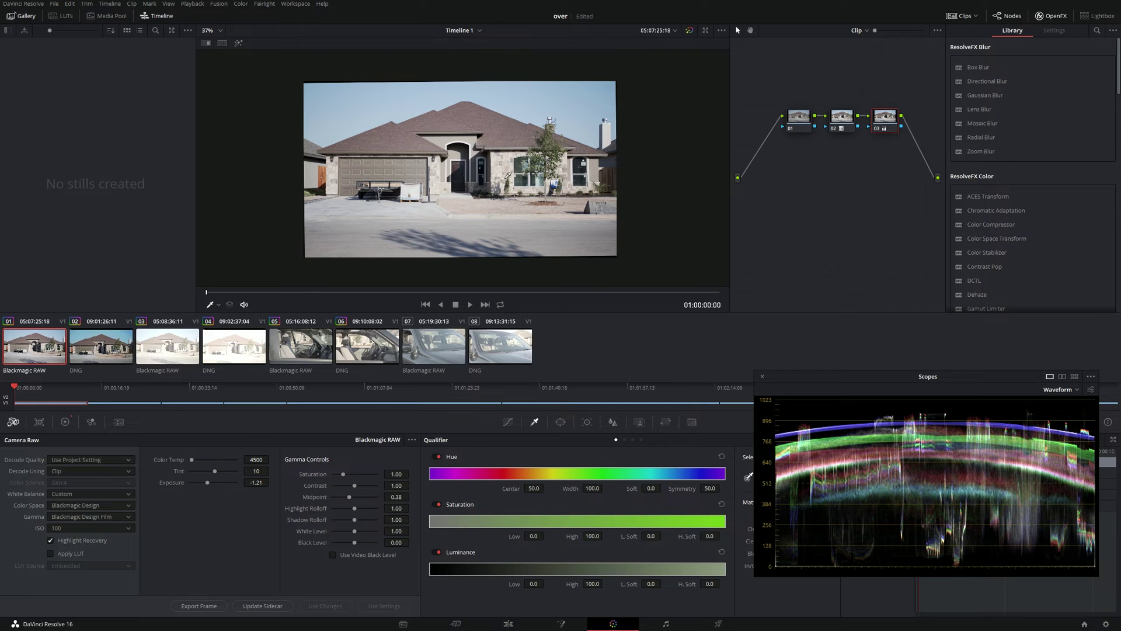
- Raise DNG clip 02's gain to 1.21
{"action": "left_click", "coordinate": [97, 350]}
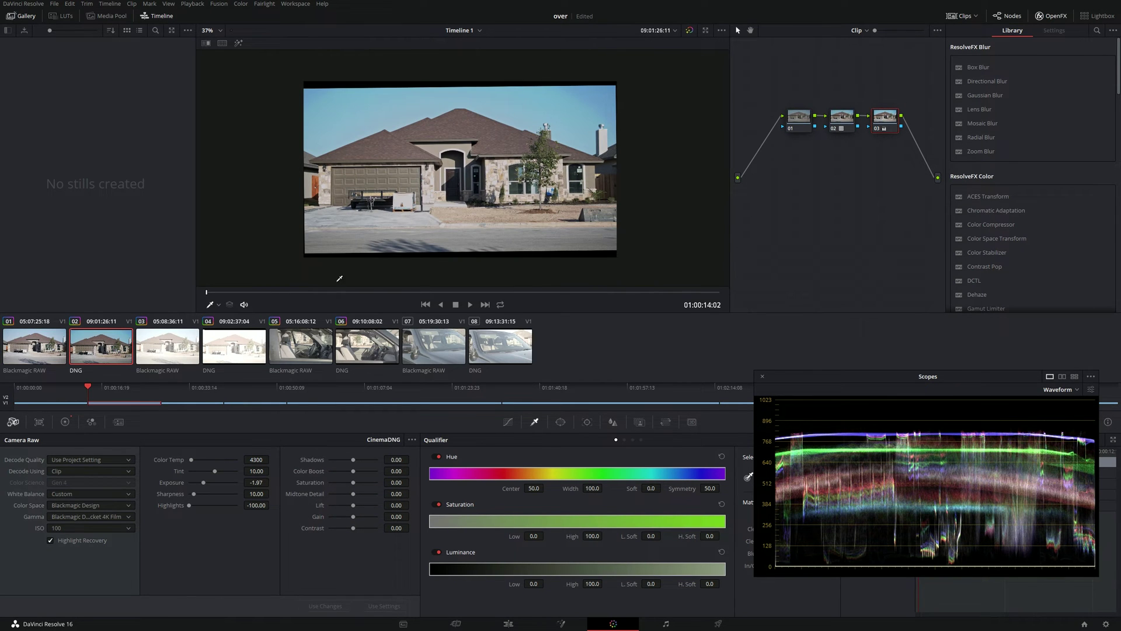
{"action": "left_click", "coordinate": [65, 421]}
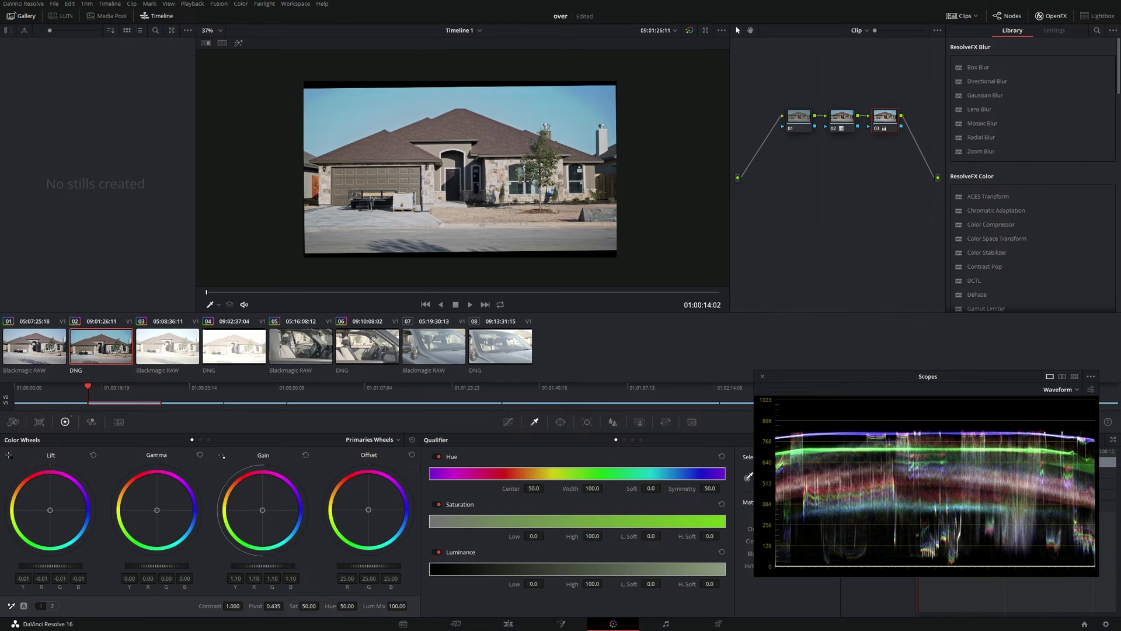
{"action": "left_click_drag", "start_coordinate": [263, 565], "coordinate": [274, 565]}
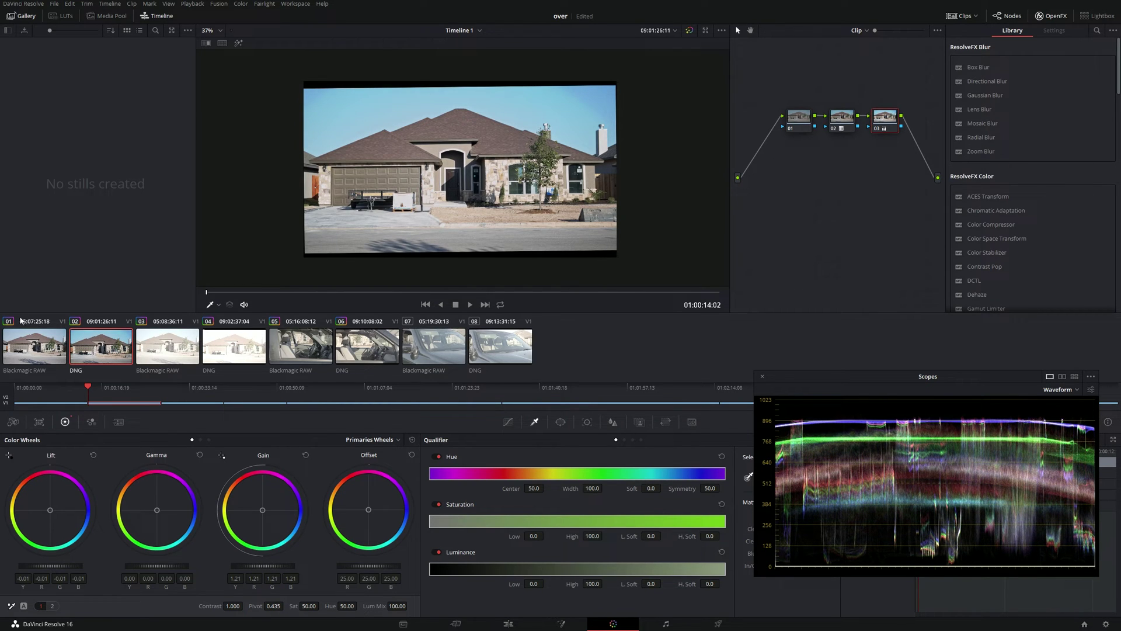
- Compare BRAW clip 01 with DNG clip 02, ending on clip 02's Camera Raw settings
{"action": "left_click", "coordinate": [32, 351]}
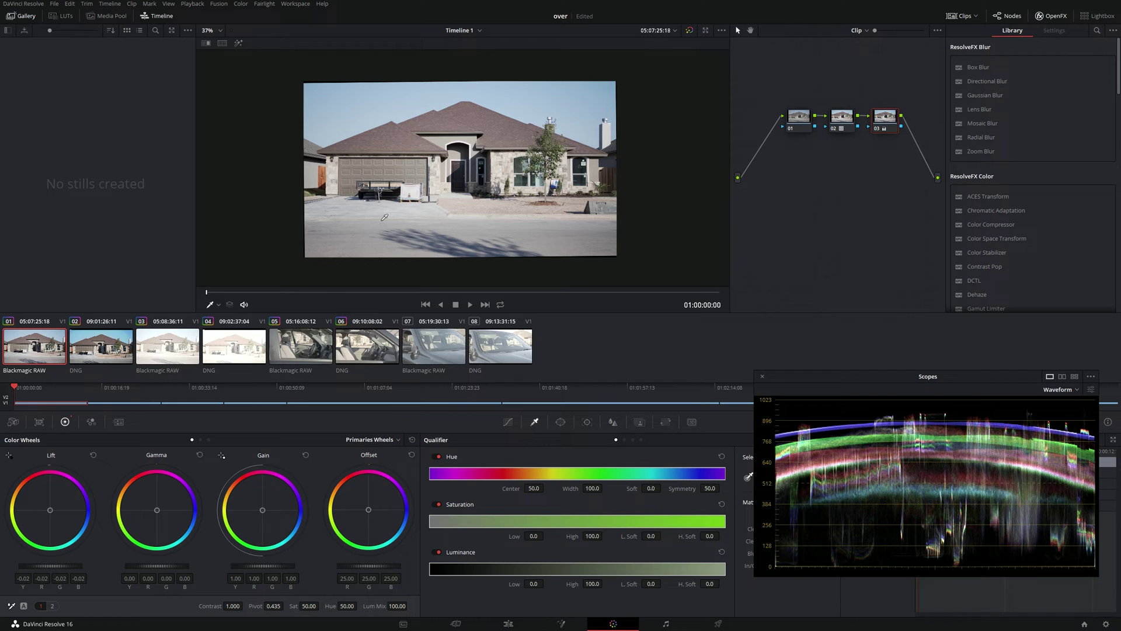
{"action": "left_click", "coordinate": [101, 357]}
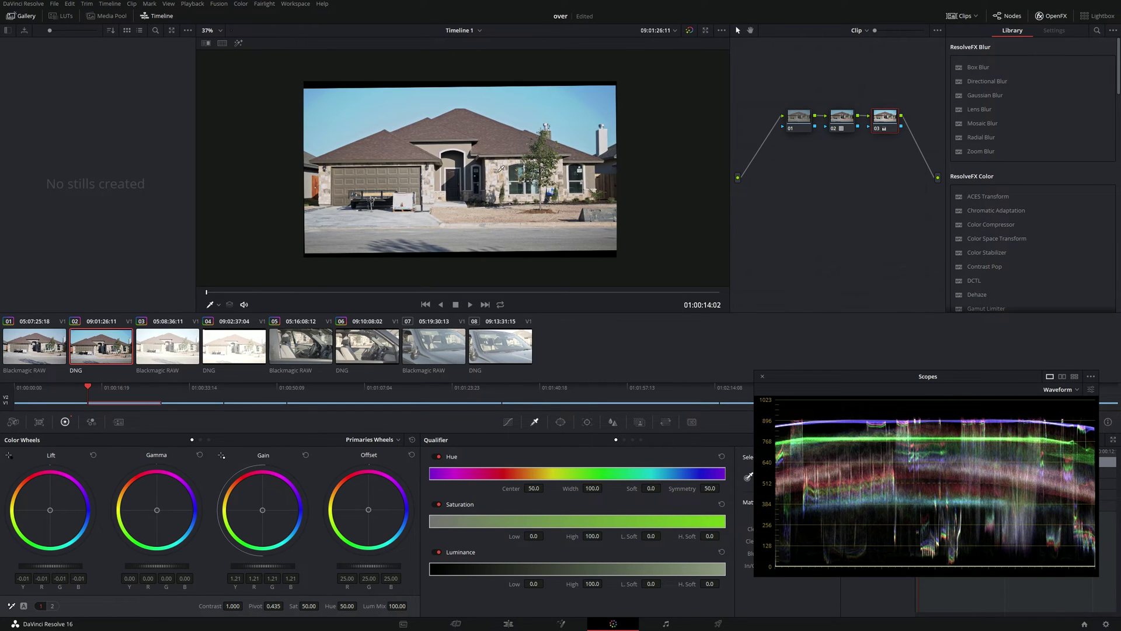
{"action": "left_click", "coordinate": [44, 356]}
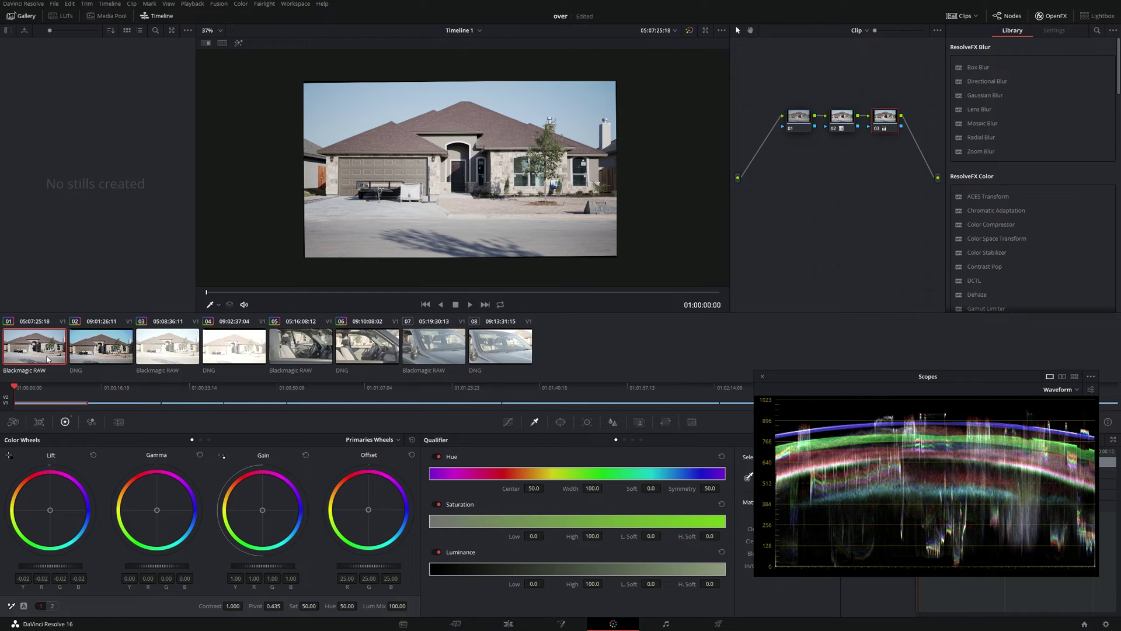
{"action": "key", "text": "Down"}
{"action": "left_click", "coordinate": [12, 421]}
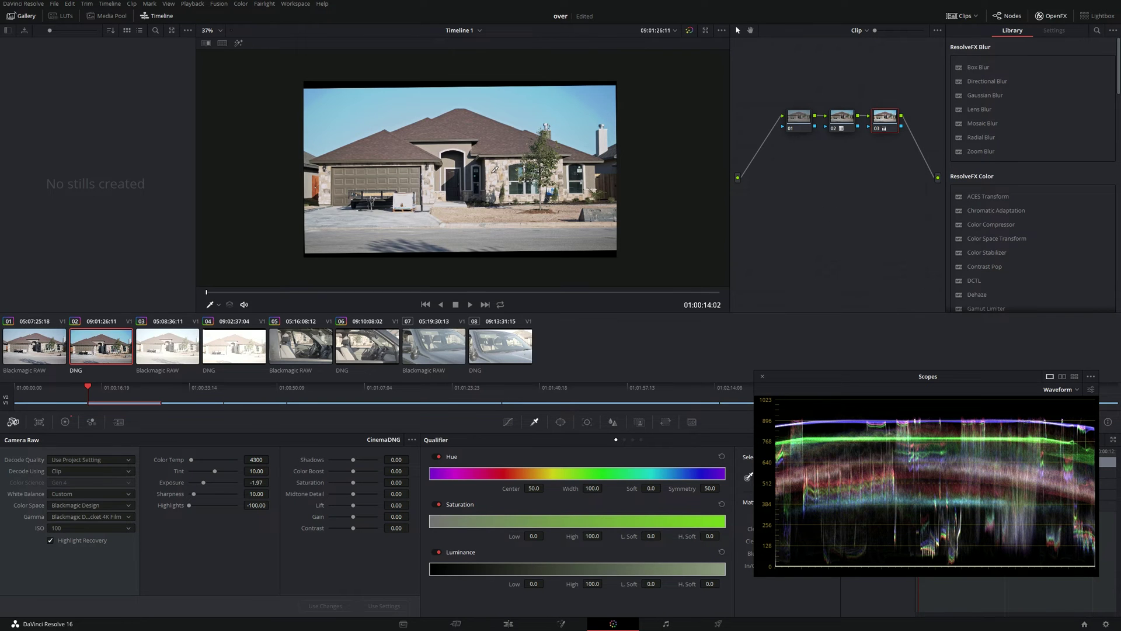
- Undo an accidental qualifier colour sample taken on the house image
{"action": "scroll", "coordinate": [497, 171], "scroll_direction": "up", "scroll_amount": 3}
{"action": "right_click", "coordinate": [531, 172]}
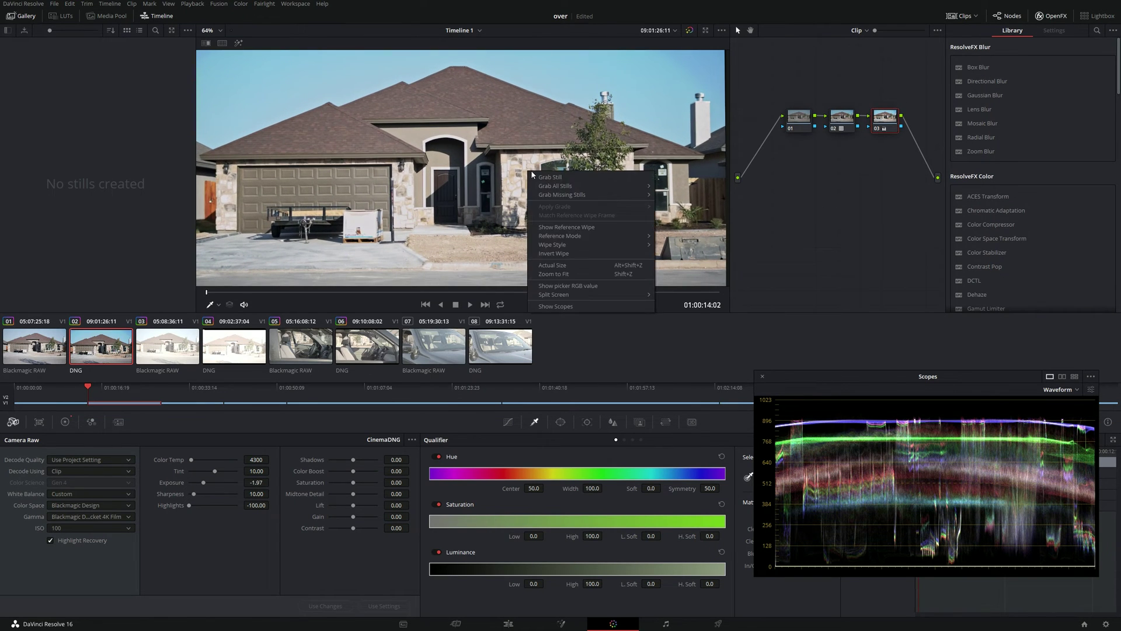
{"action": "left_click", "coordinate": [525, 169]}
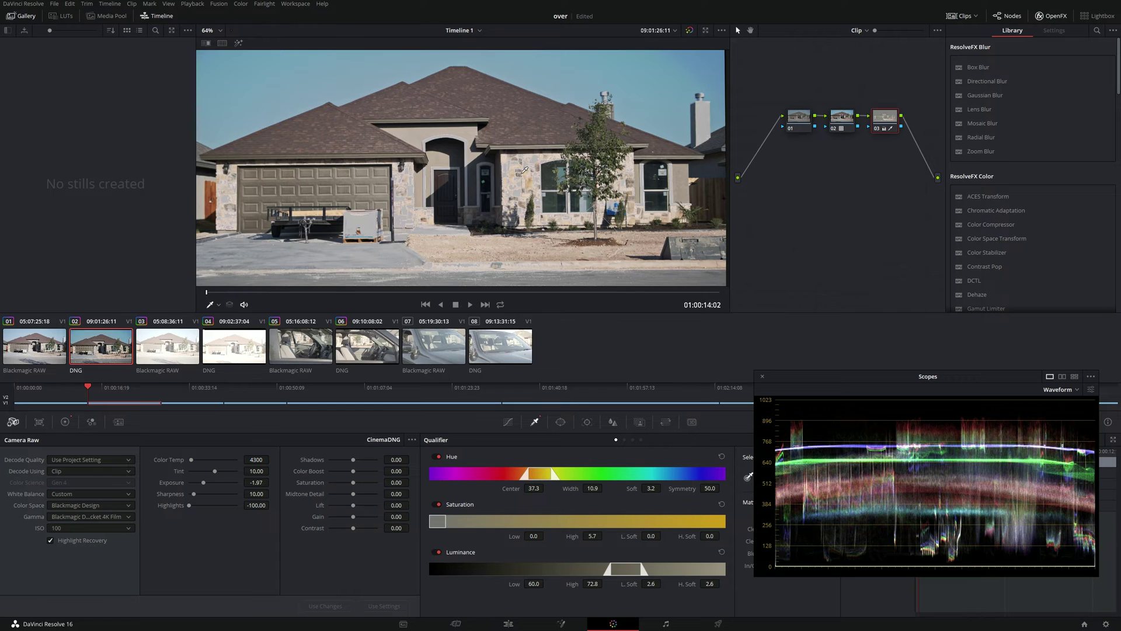
{"action": "key", "text": "ctrl+z"}
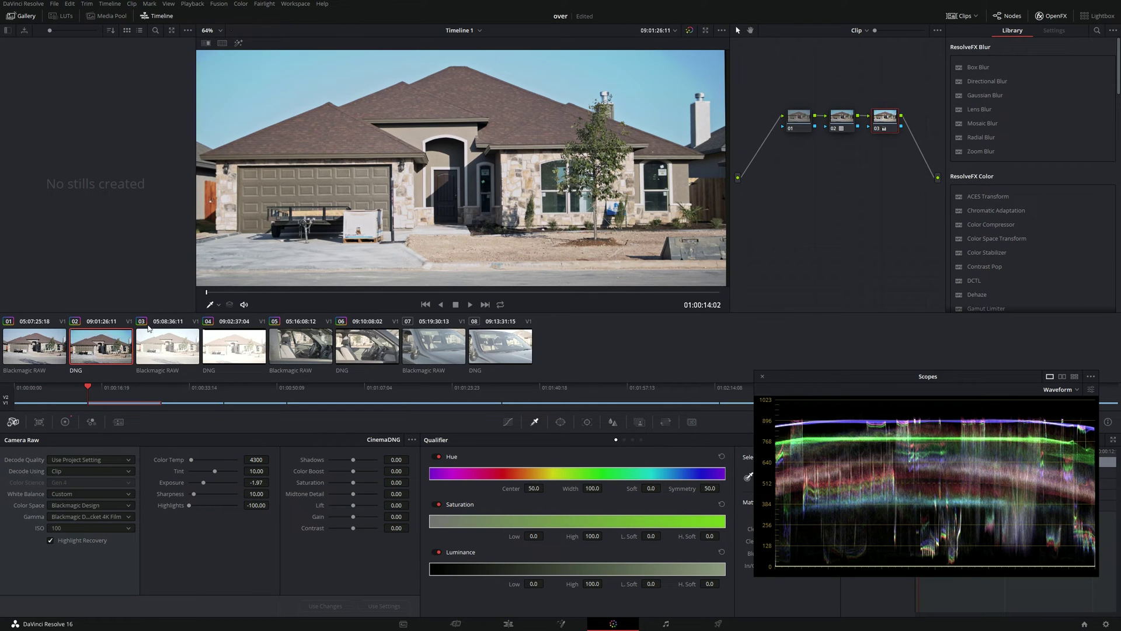
- Lower BRAW clip 01's raw exposure to -1.72, checking it against DNG clip 02
{"action": "left_click", "coordinate": [50, 354]}
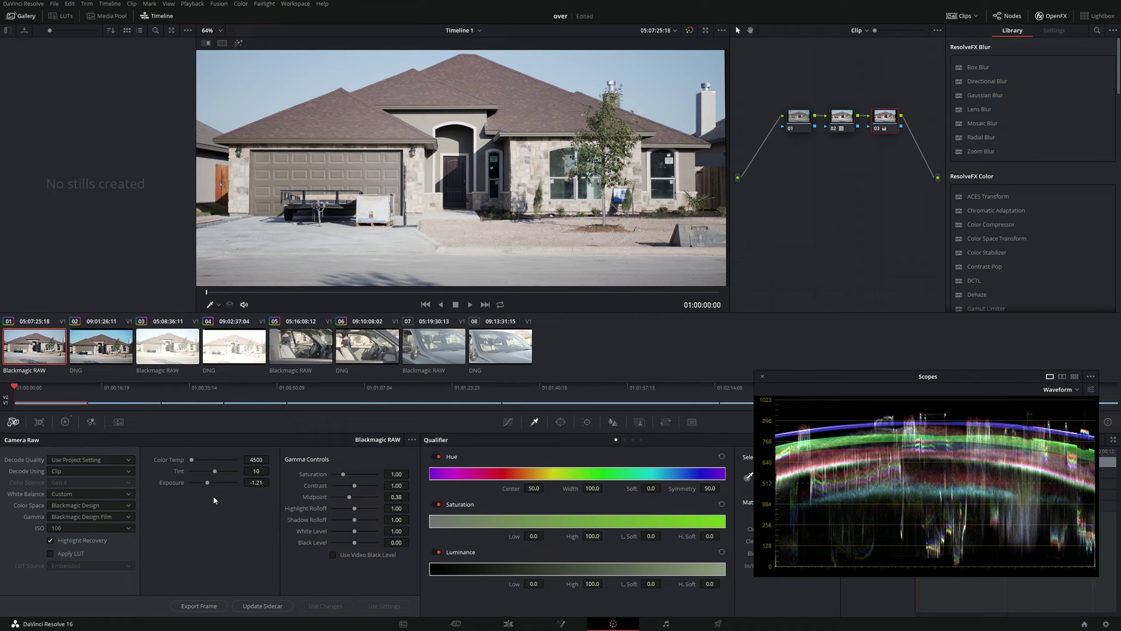
{"action": "left_click_drag", "start_coordinate": [276, 482], "coordinate": [271, 482]}
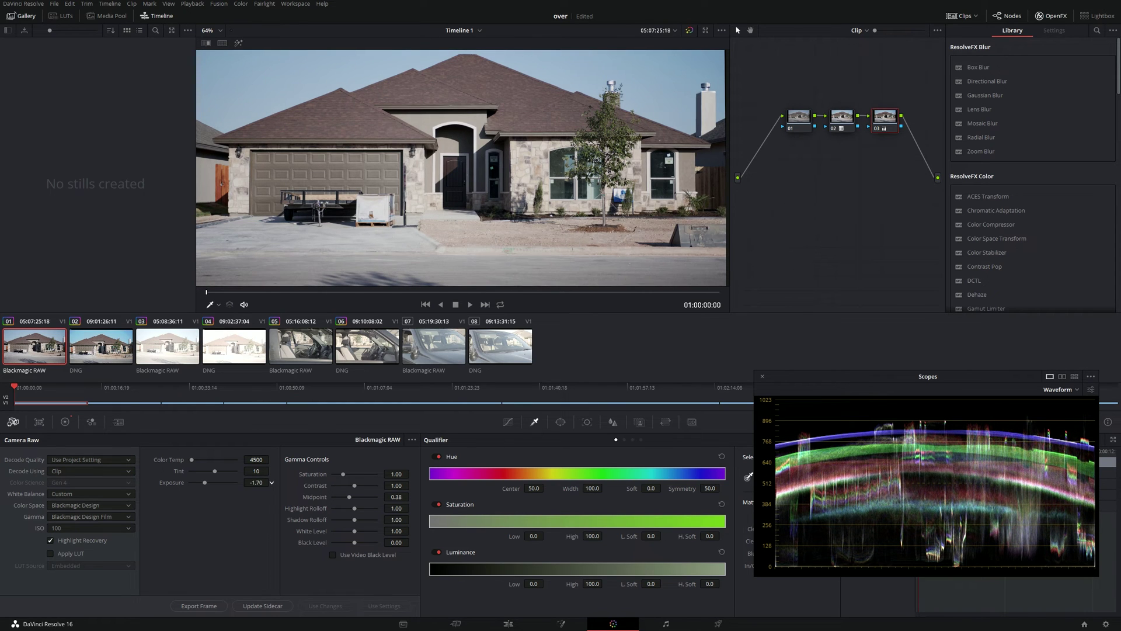
{"action": "left_click", "coordinate": [100, 345]}
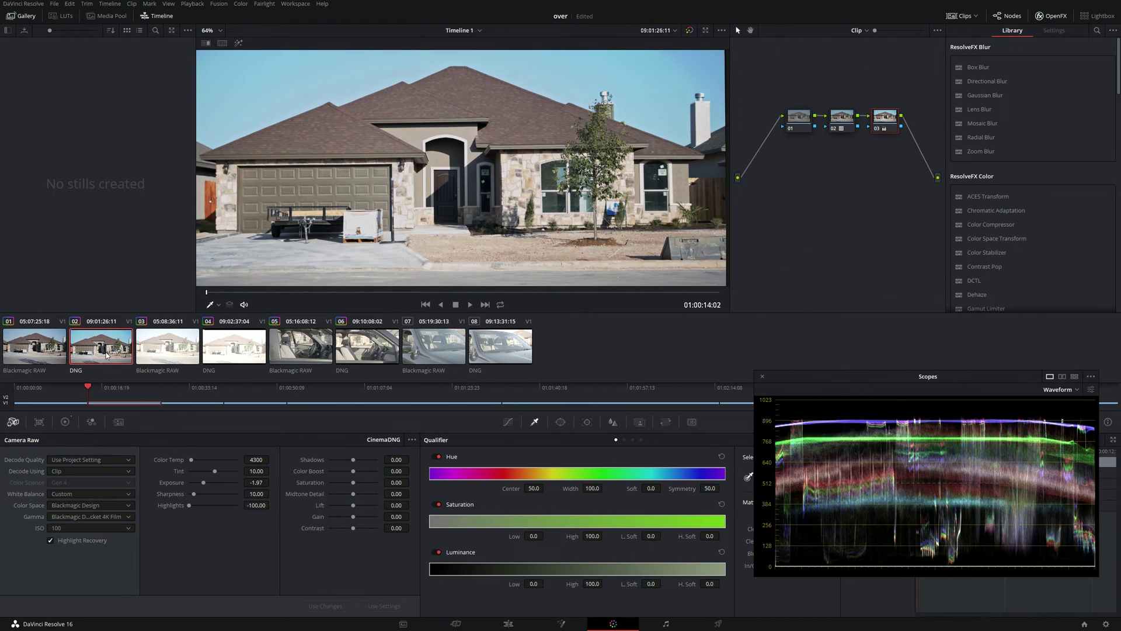
{"action": "left_click", "coordinate": [23, 353]}
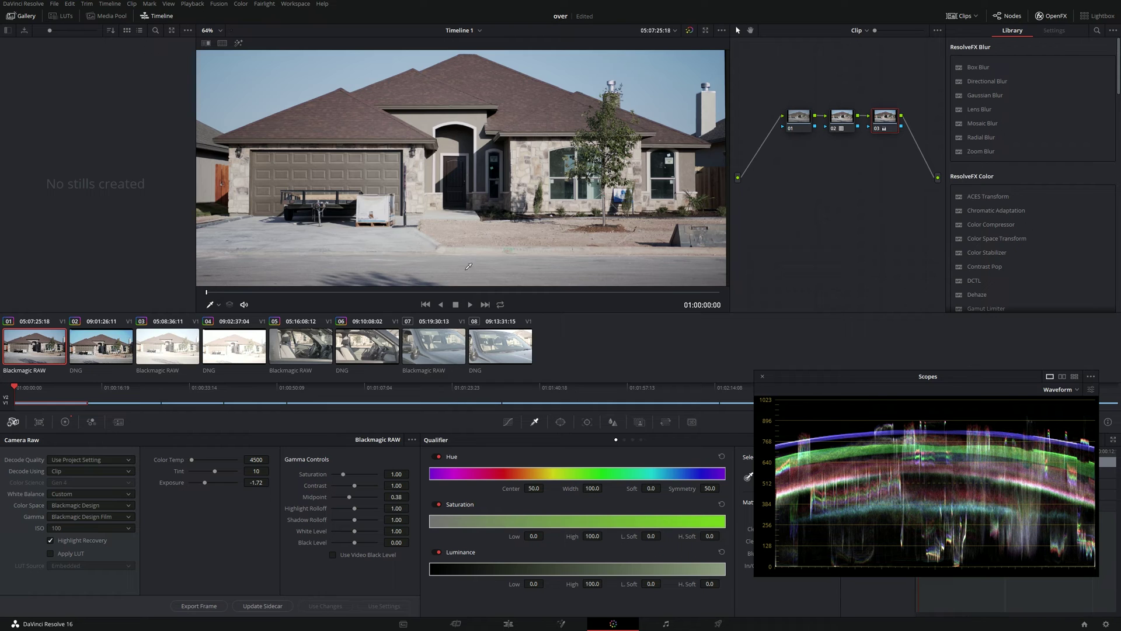
- Darken DNG clip 02's raw exposure to -2.36 and compare it with clip 01
{"action": "left_click", "coordinate": [100, 354]}
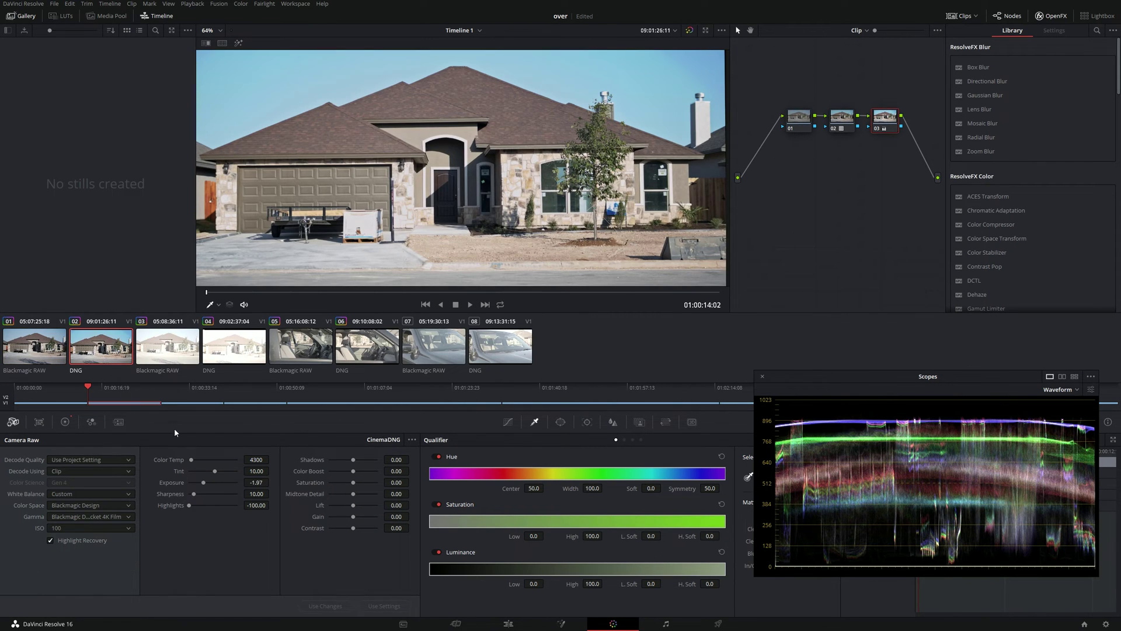
{"action": "left_click_drag", "start_coordinate": [257, 482], "coordinate": [240, 482]}
{"action": "left_click", "coordinate": [55, 346]}
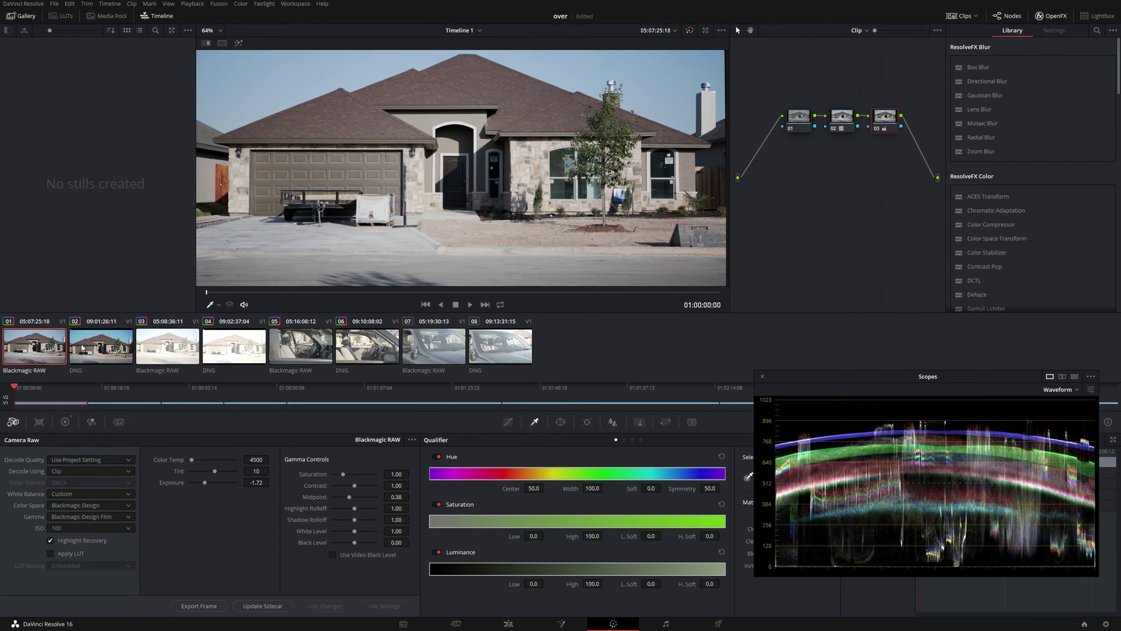
- Zoom the viewer out and toggle between clips 01 and 02 to compare their waveforms
{"action": "left_click", "coordinate": [83, 348]}
{"action": "scroll", "coordinate": [463, 265], "scroll_direction": "down", "scroll_amount": 4}
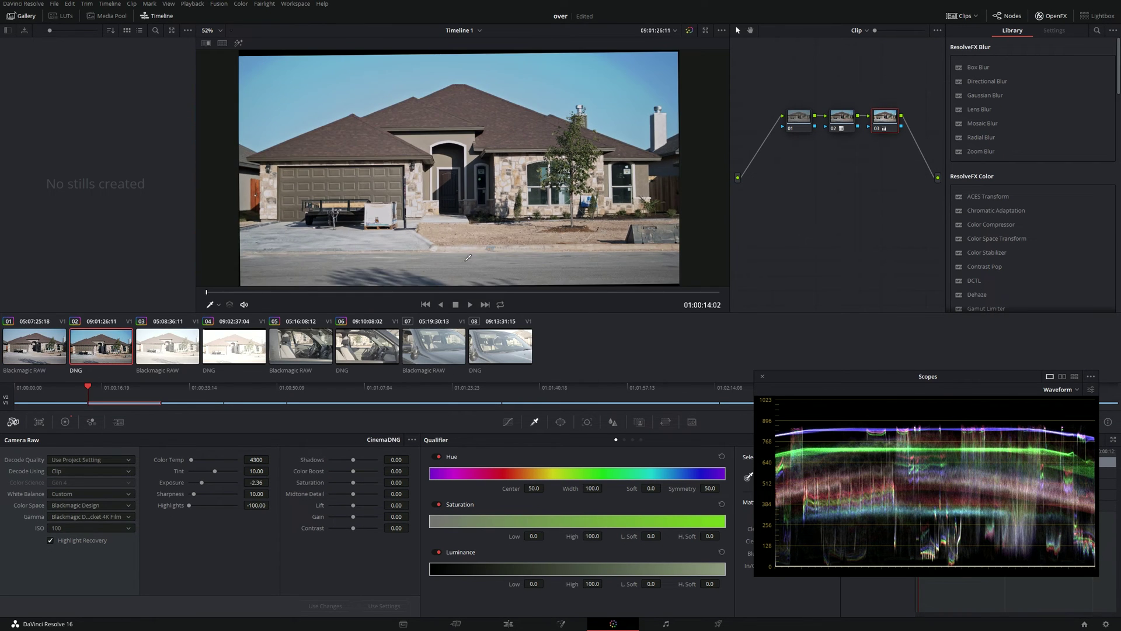
{"action": "scroll", "coordinate": [466, 244], "scroll_direction": "down", "scroll_amount": 1}
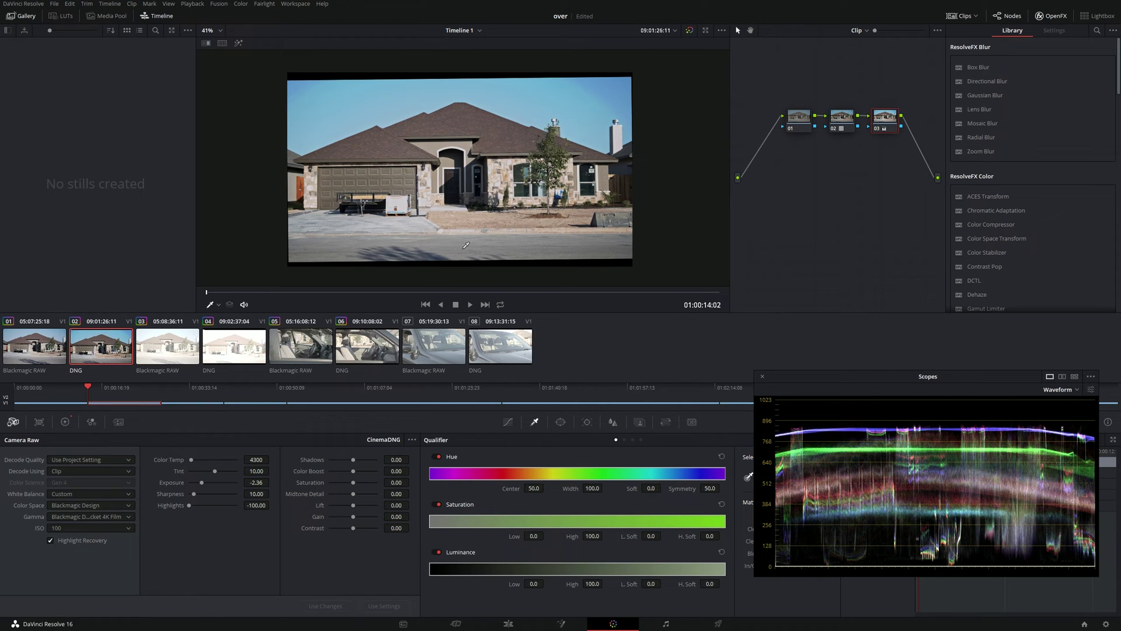
{"action": "left_click", "coordinate": [57, 355]}
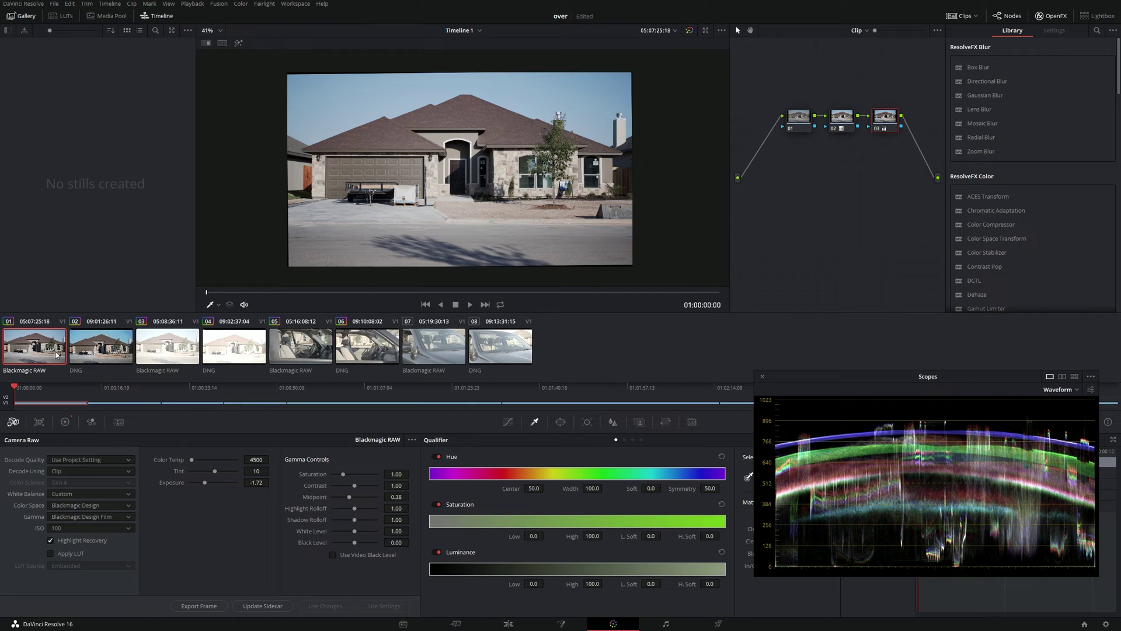
{"action": "left_click", "coordinate": [102, 352]}
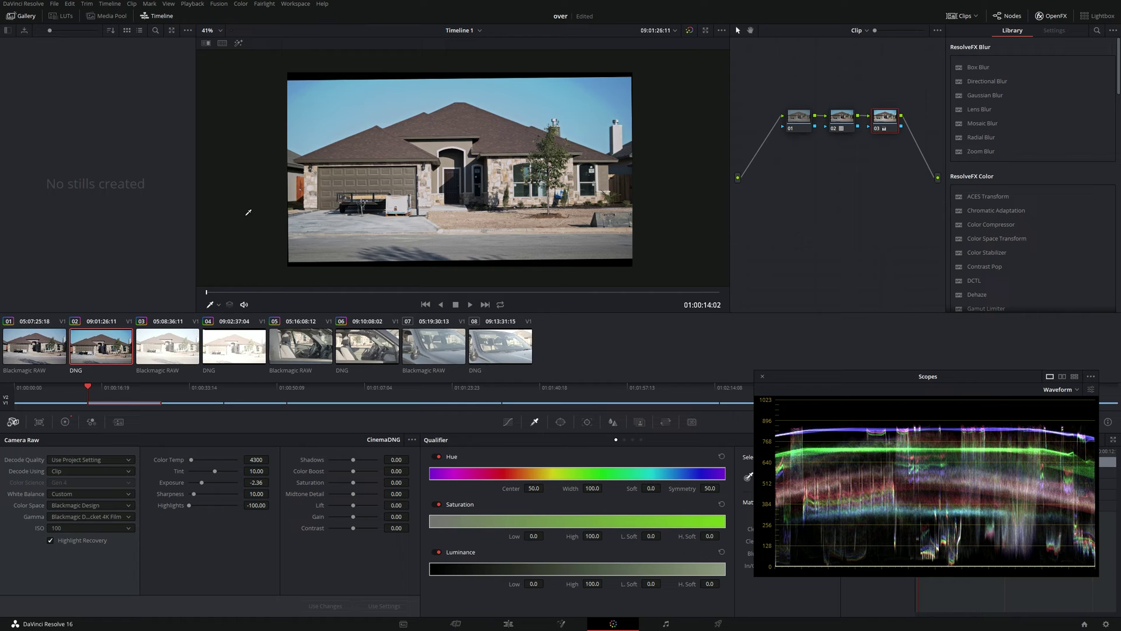
{"action": "left_click", "coordinate": [39, 331]}
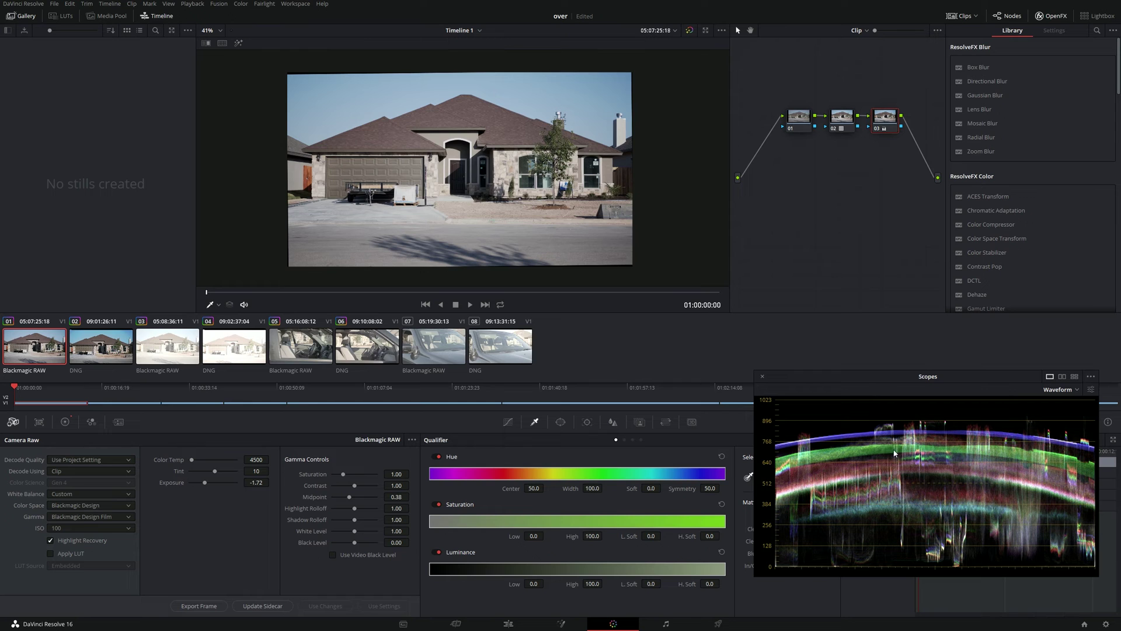
- Step to DNG clip 02, then bring up the overexposed BRAW clip 03 and switch to the browser
{"action": "key", "text": "Down"}
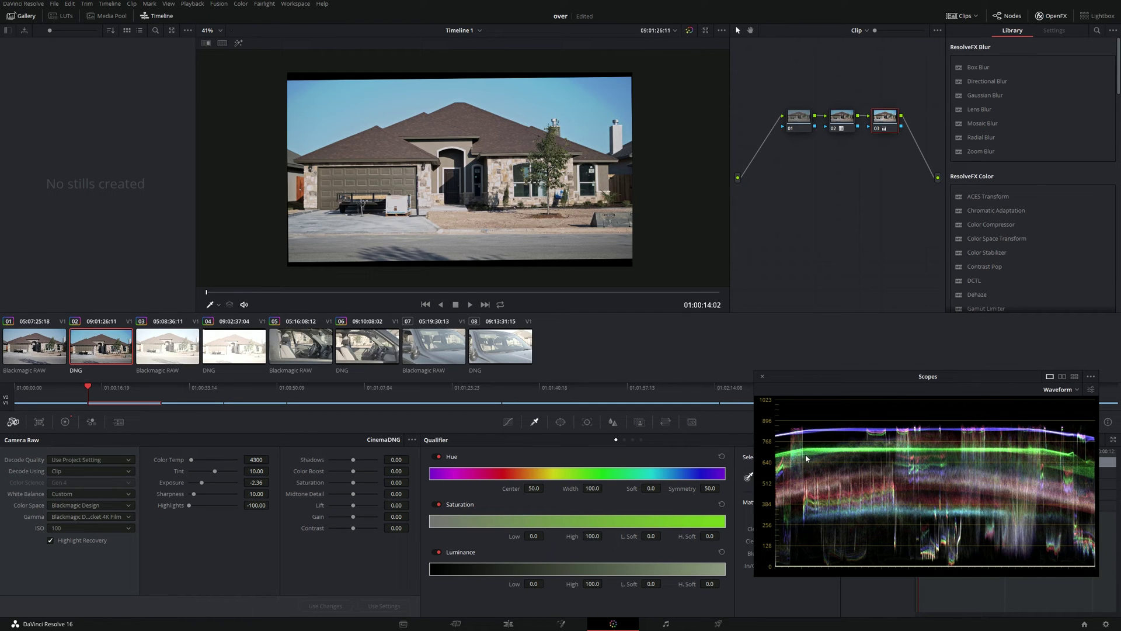
{"action": "left_click", "coordinate": [168, 345]}
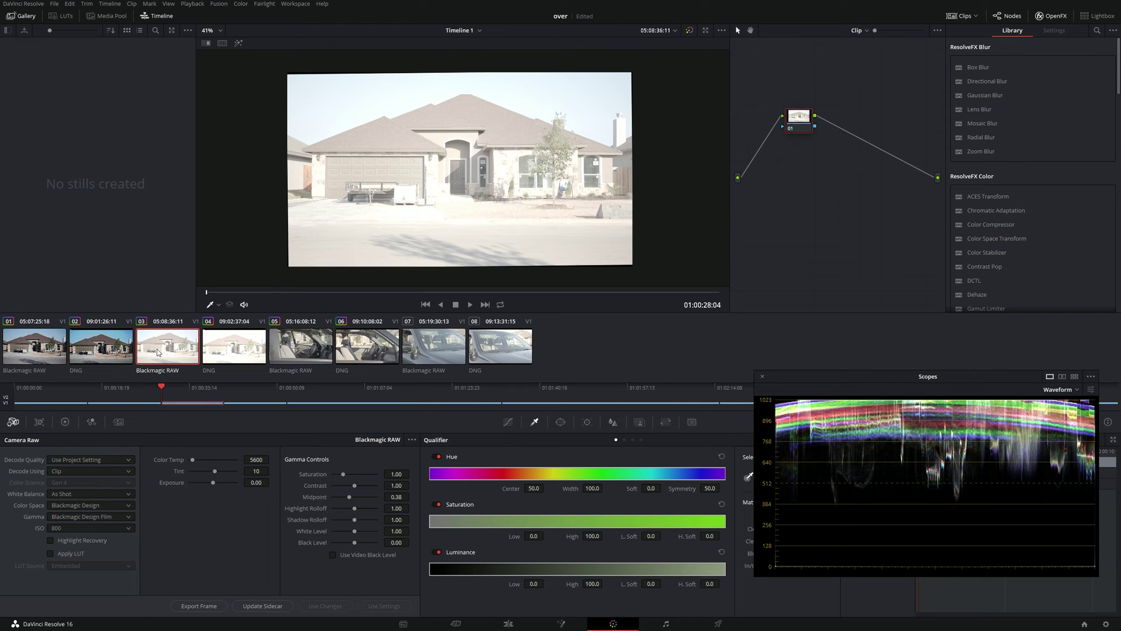
{"action": "key", "text": "super"}
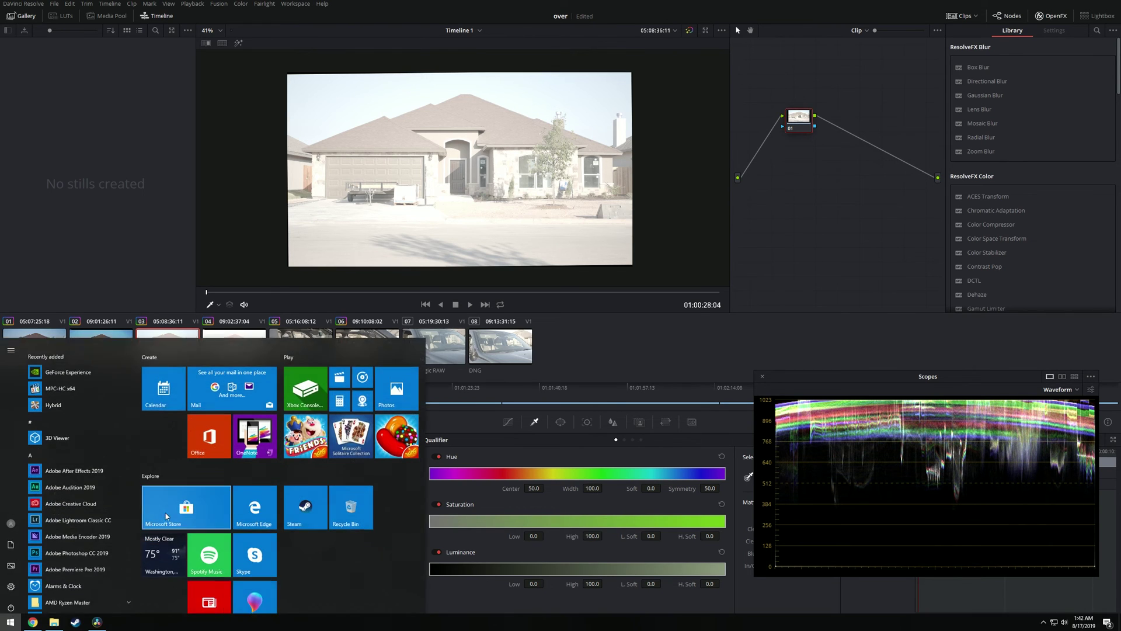
- Select Pocket Cinema Camera 6K in the dynamic range chart on Blackmagic's camera page
{"action": "left_click", "coordinate": [33, 622]}
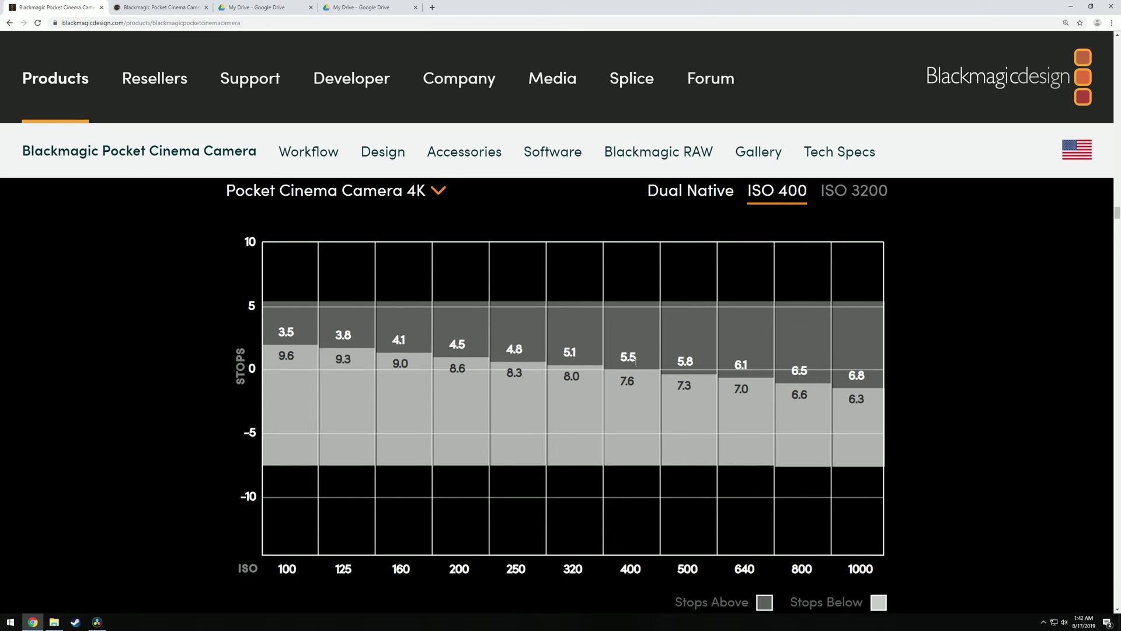
{"action": "left_click", "coordinate": [437, 194]}
{"action": "left_click", "coordinate": [398, 224]}
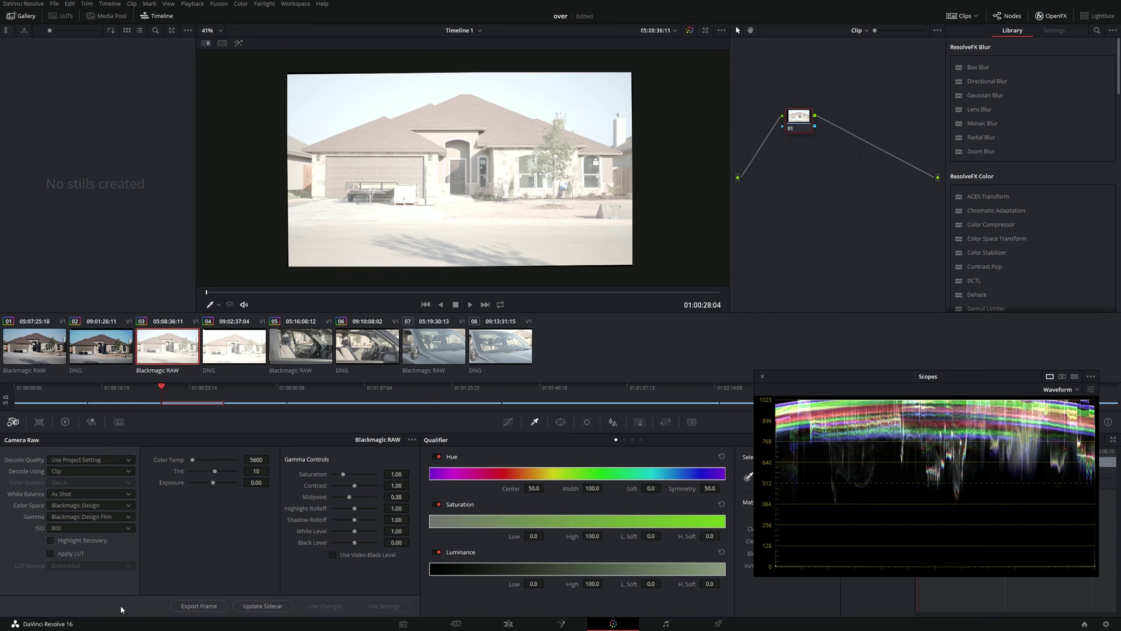
- Copy clip 01's three-node grade (ISO 100, 4500 K, exposure -1.72) onto clips 03 and 04
{"action": "left_click", "coordinate": [38, 351]}
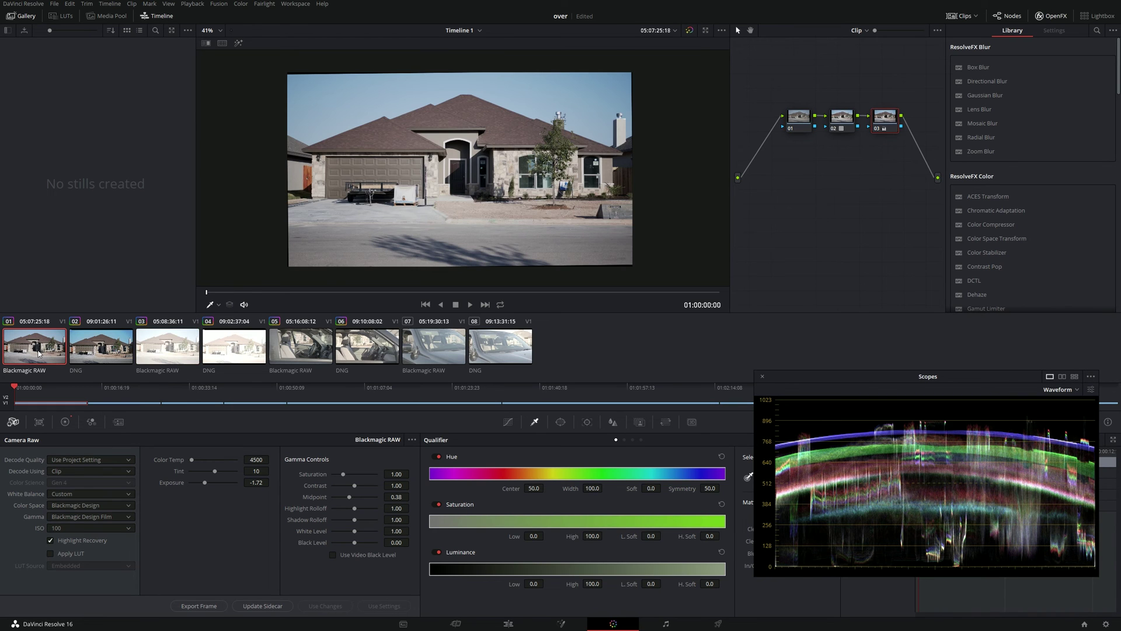
{"action": "left_click", "coordinate": [86, 343]}
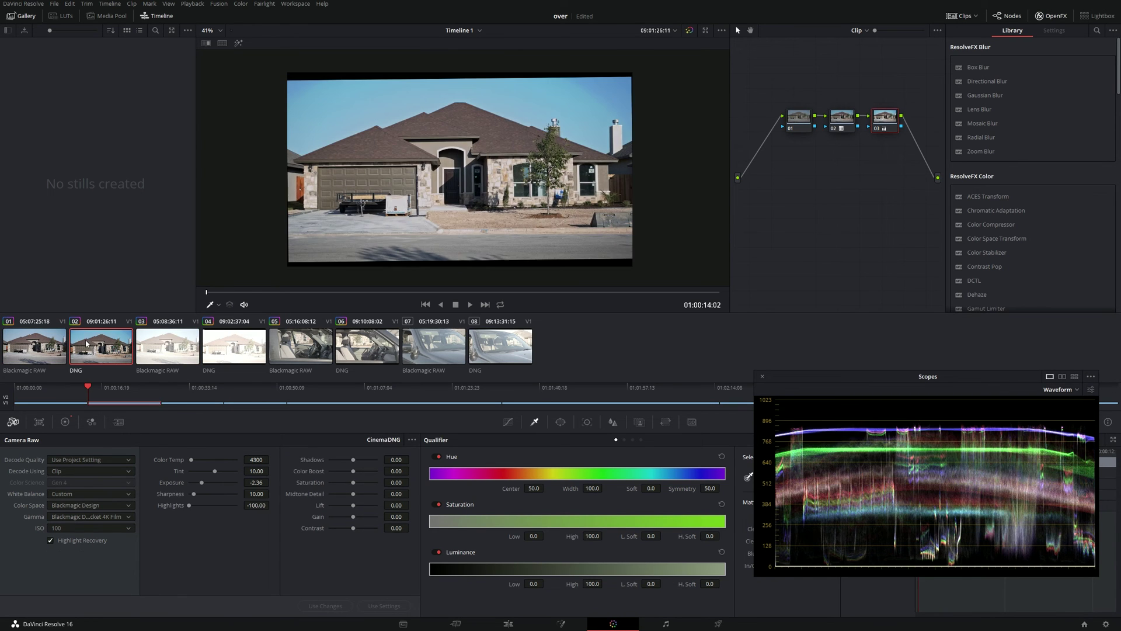
{"action": "left_click", "coordinate": [175, 349]}
{"action": "key", "text": "shift+equal"}
{"action": "left_click", "coordinate": [223, 354]}
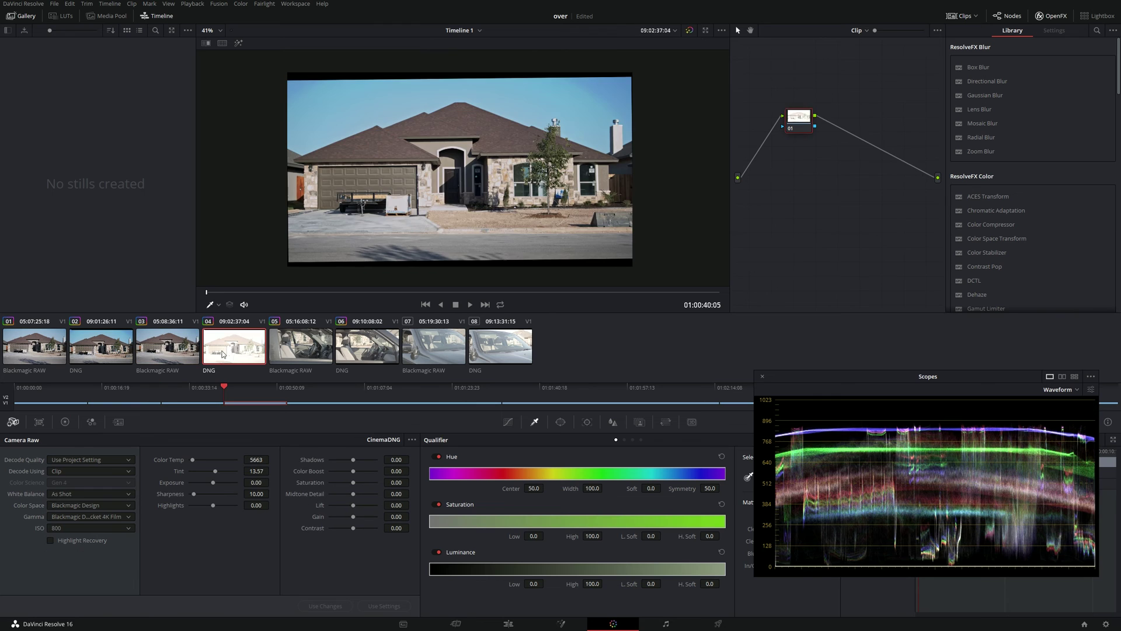
{"action": "key", "text": "shift+equal"}
{"action": "left_click", "coordinate": [175, 353]}
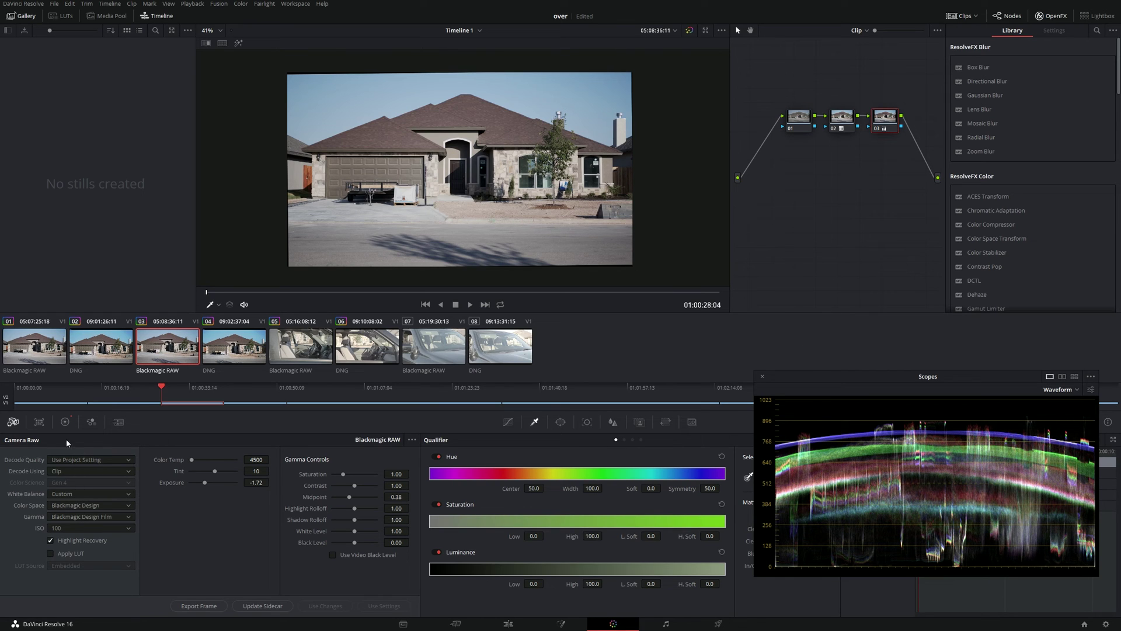
{"action": "left_click", "coordinate": [65, 421]}
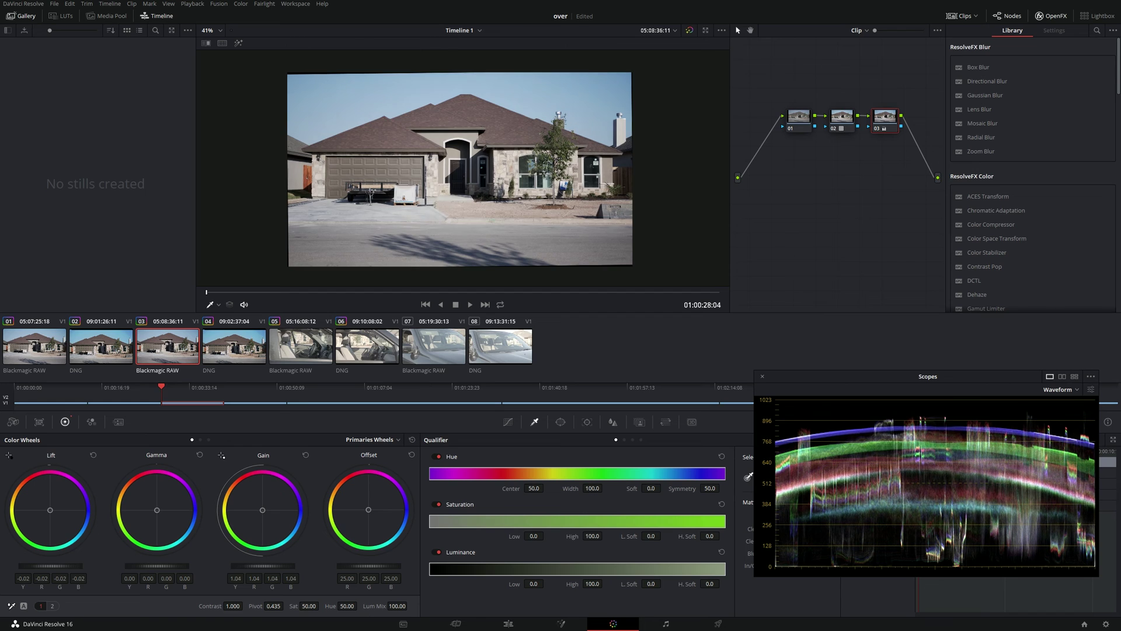
- Raise Gain to 1.08 on clip 03 and 1.27 on clip 04, nudging shadows, then compare both
{"action": "left_click_drag", "start_coordinate": [263, 565], "coordinate": [286, 565]}
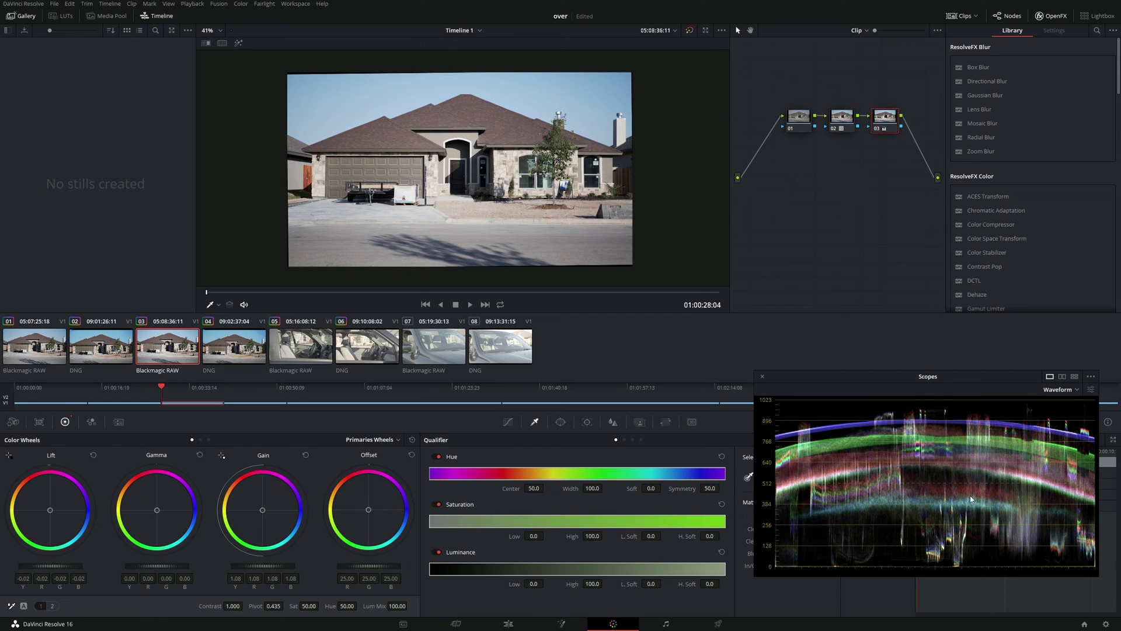
{"action": "left_click_drag", "start_coordinate": [49, 567], "coordinate": [58, 568]}
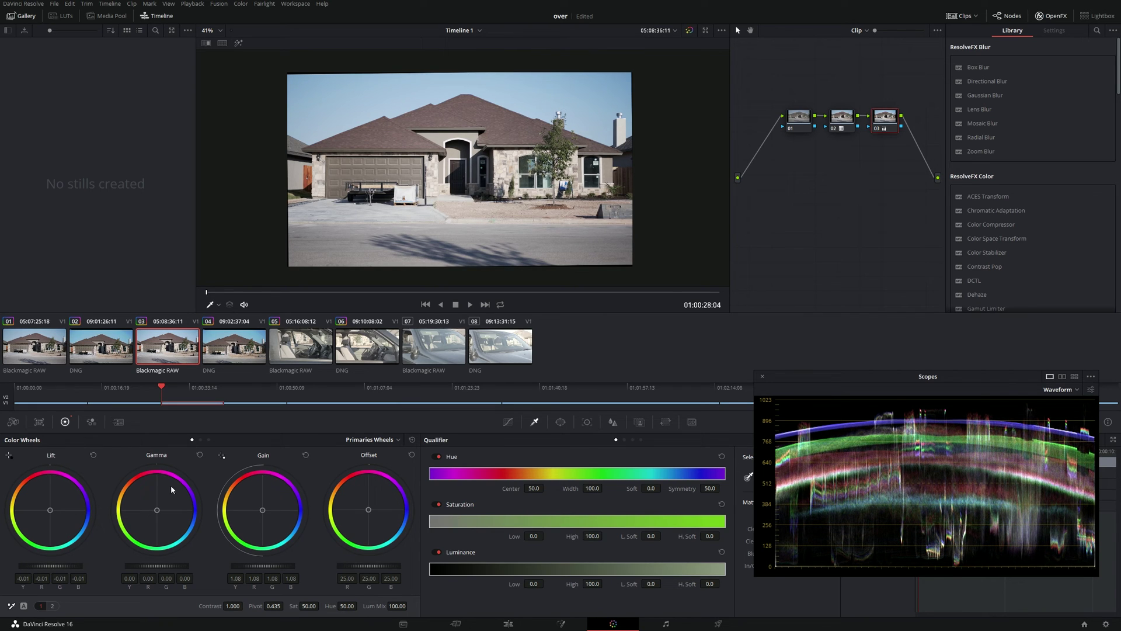
{"action": "left_click", "coordinate": [223, 351]}
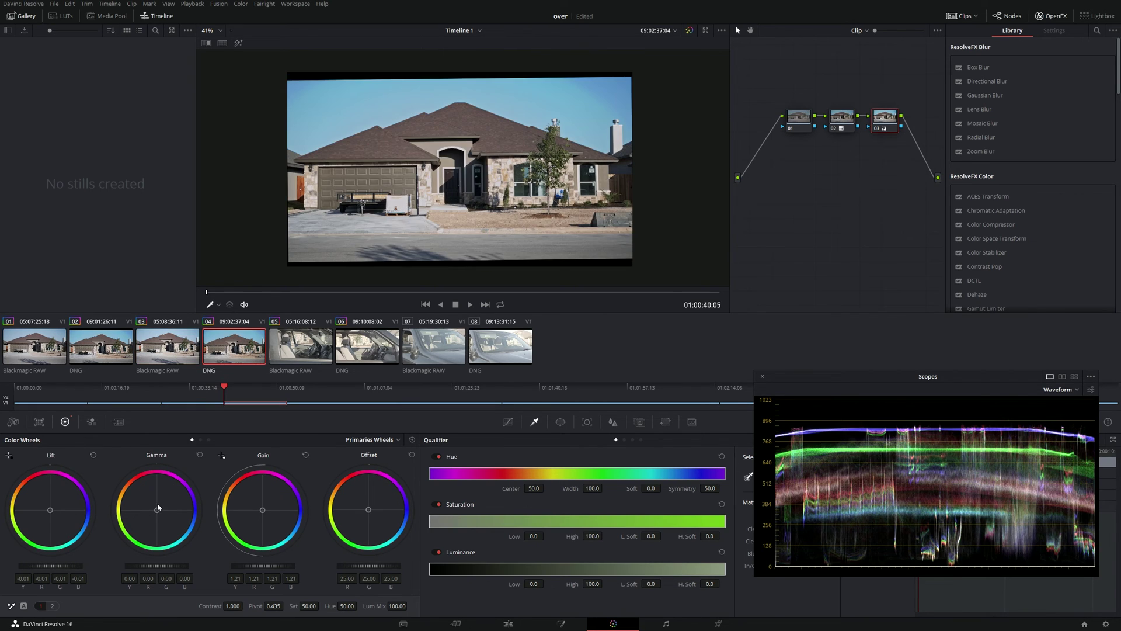
{"action": "left_click_drag", "start_coordinate": [271, 569], "coordinate": [281, 568]}
{"action": "left_click_drag", "start_coordinate": [57, 565], "coordinate": [54, 565]}
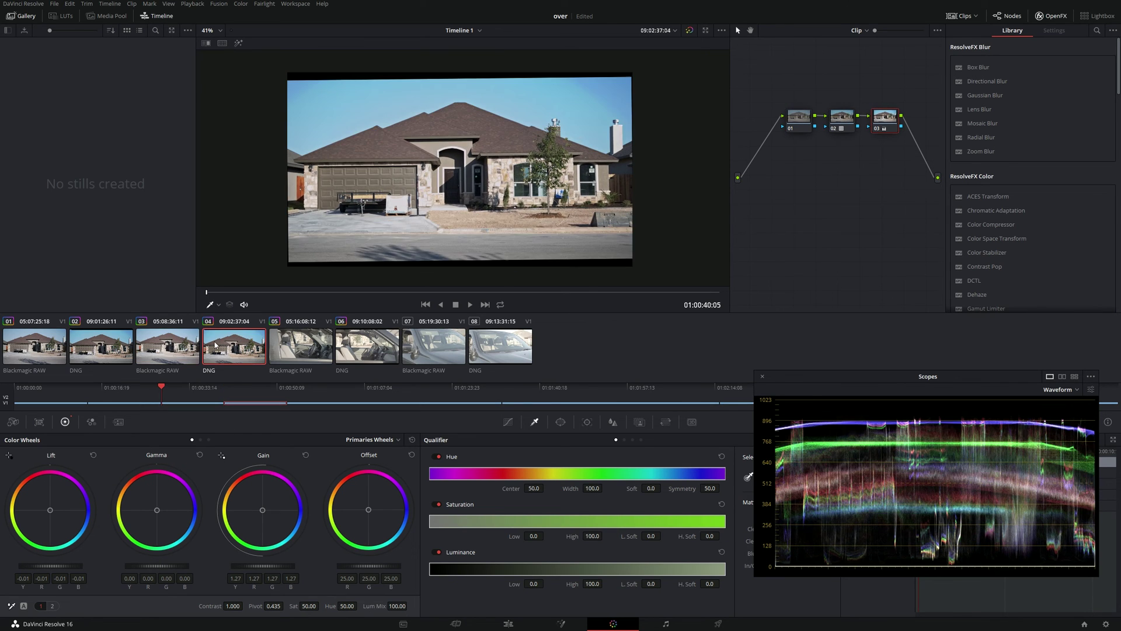
{"action": "left_click", "coordinate": [175, 344]}
{"action": "left_click", "coordinate": [211, 344]}
{"action": "key", "text": "Up"}
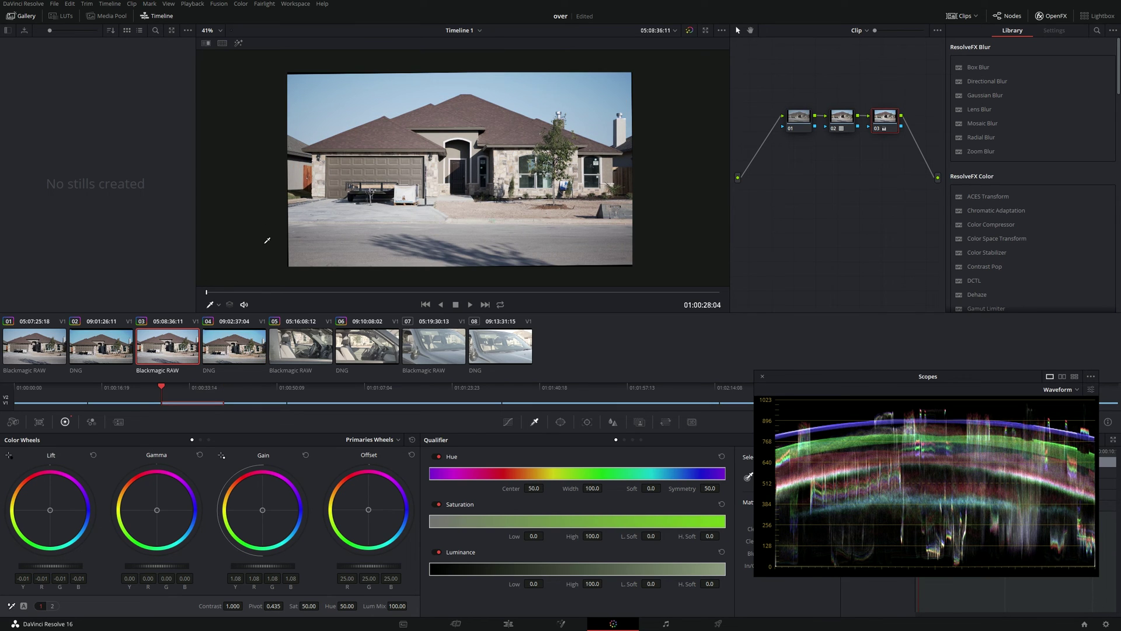
- Apply the three-node grade to car clip 05 and scrub to about 01:01:03 to check it
{"action": "left_click", "coordinate": [304, 338]}
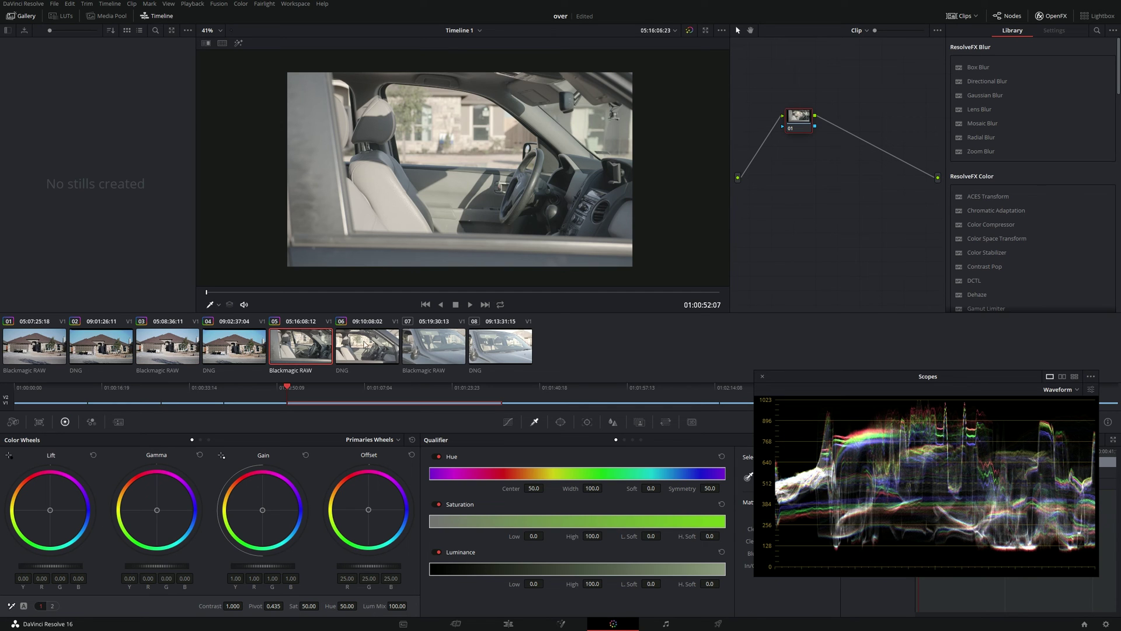
{"action": "key", "text": "Down"}
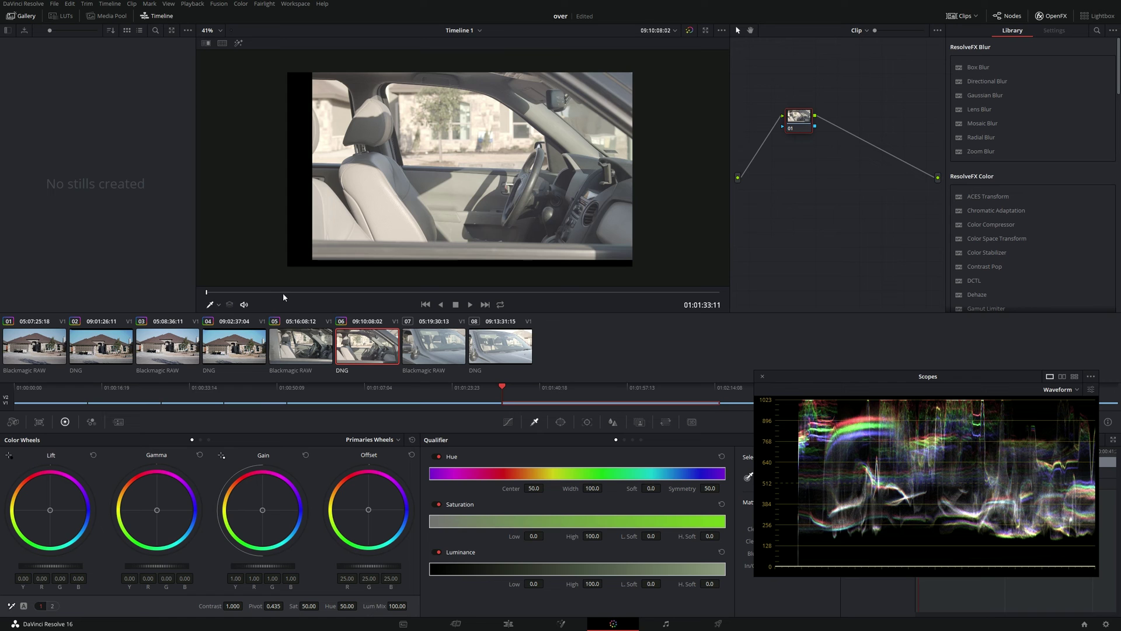
{"action": "key", "text": "Up"}
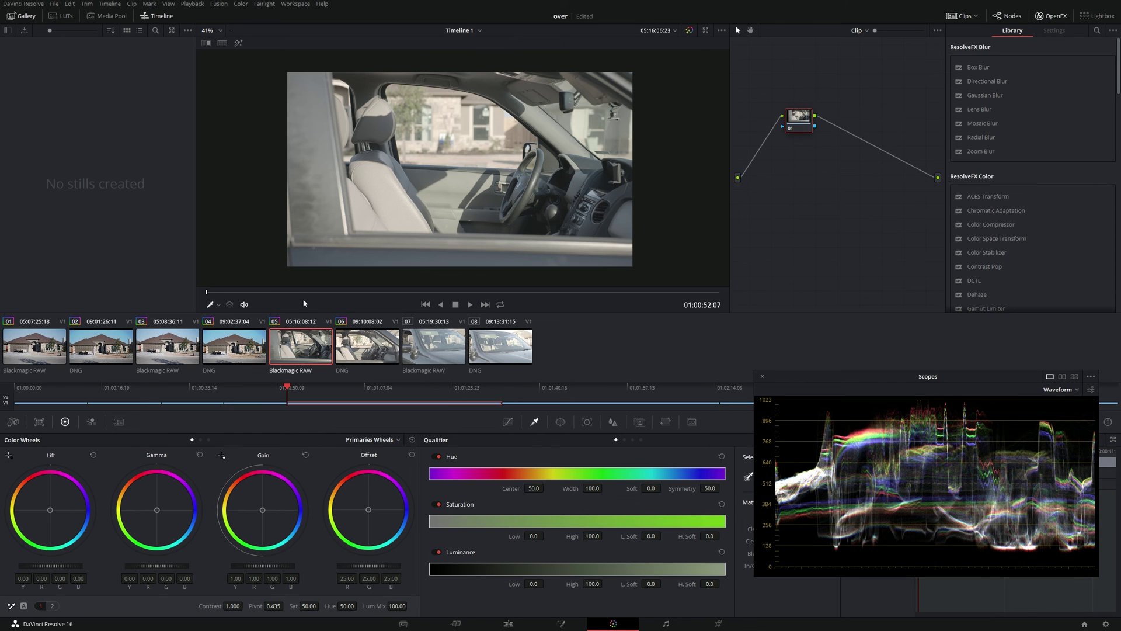
{"action": "key", "text": "space"}
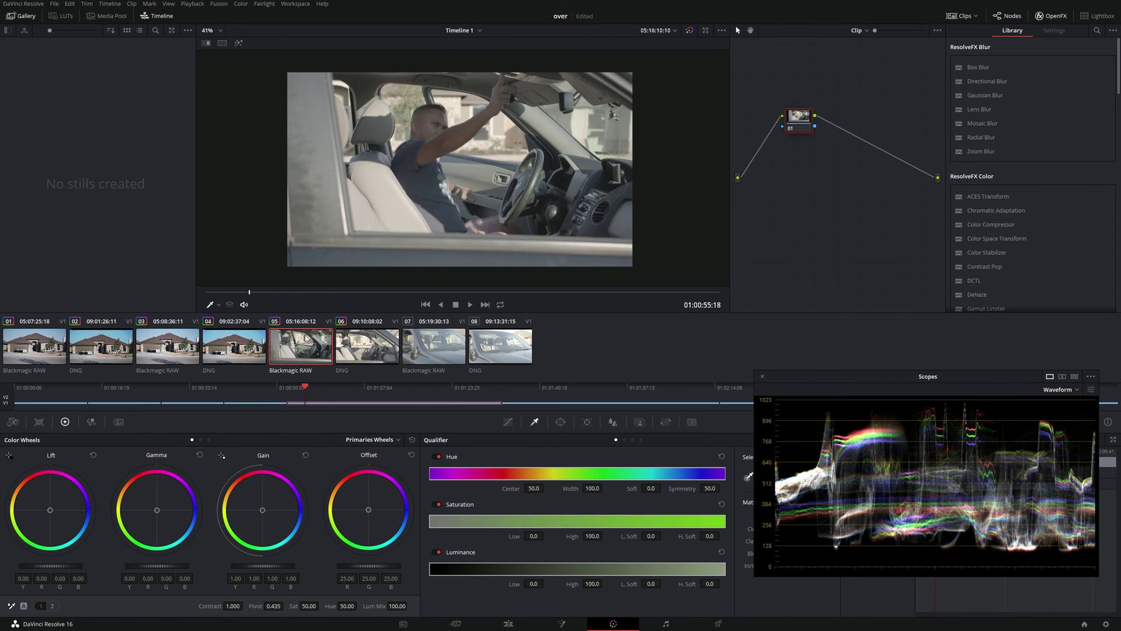
{"action": "middle_click", "coordinate": [363, 345]}
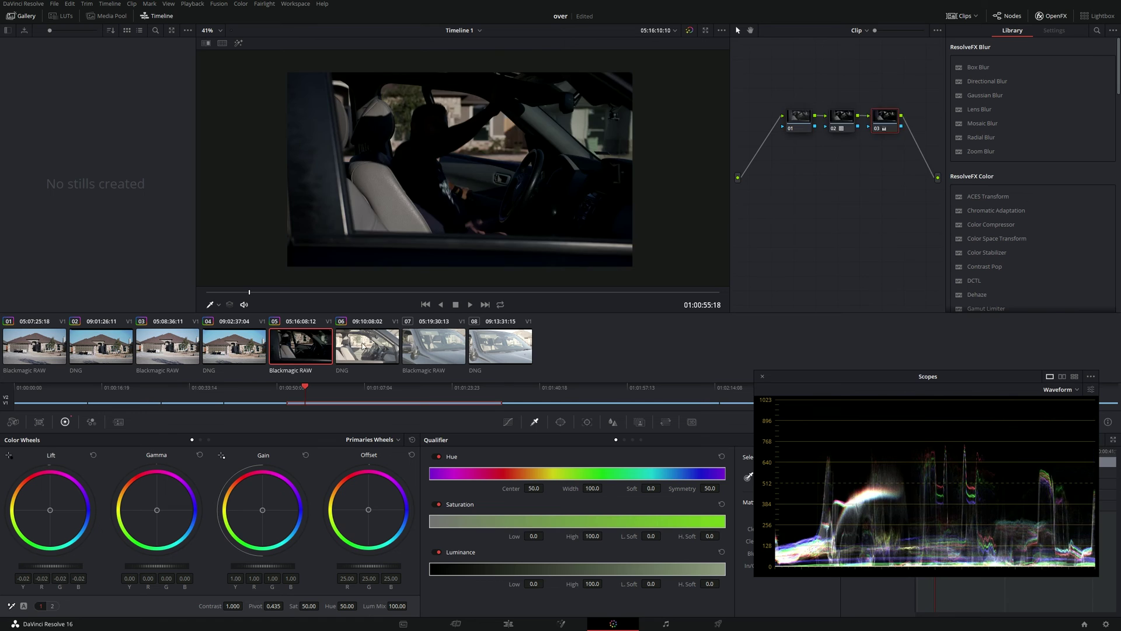
{"action": "left_click", "coordinate": [350, 292]}
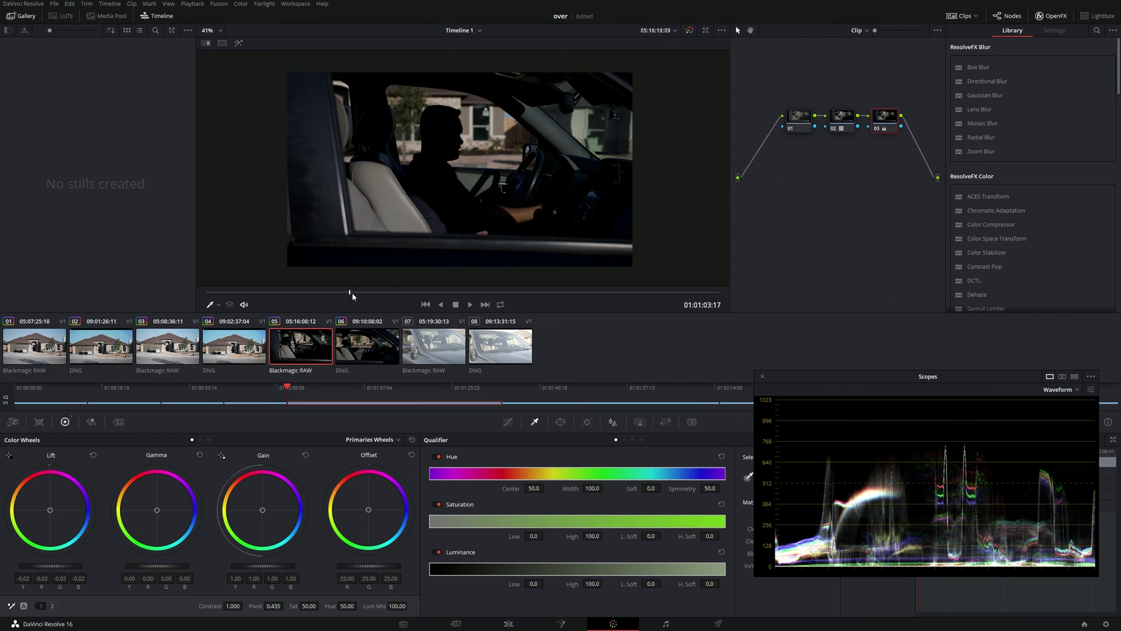
{"action": "mouse_move", "coordinate": [352, 295]}
{"action": "left_mouse_down"}
{"action": "mouse_move", "coordinate": [366, 295]}
{"action": "mouse_move", "coordinate": [345, 295]}
{"action": "left_mouse_up"}
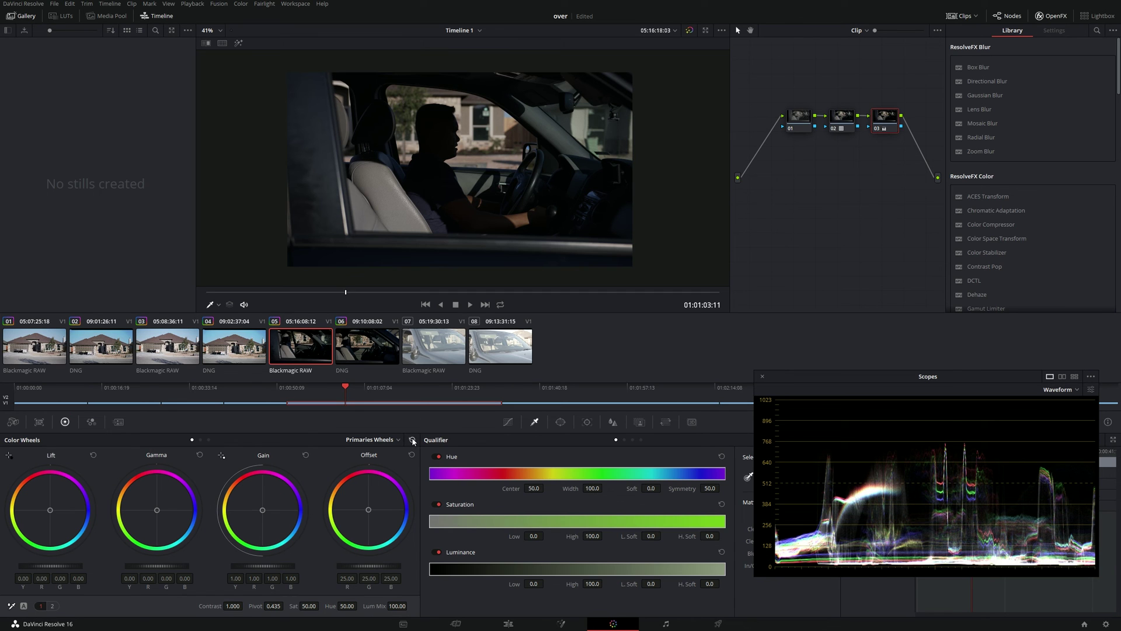
- Choose ISO 250 in Camera Raw for BRAW car clip 05 and DNG car clip 06
{"action": "key", "text": "Down"}
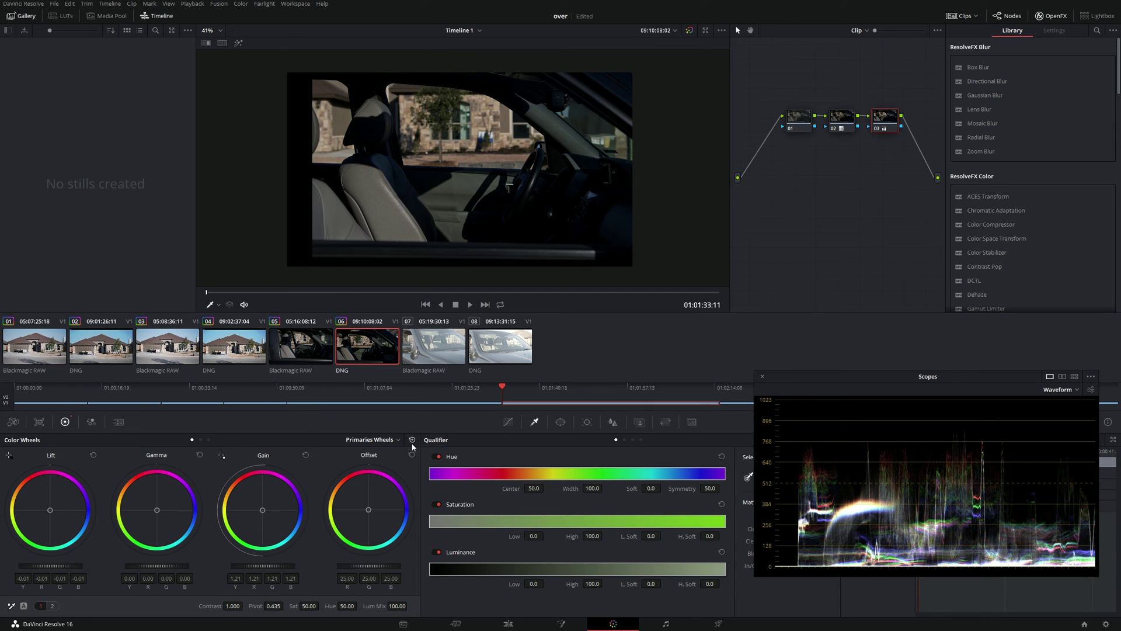
{"action": "left_click", "coordinate": [306, 353]}
{"action": "left_click", "coordinate": [13, 421]}
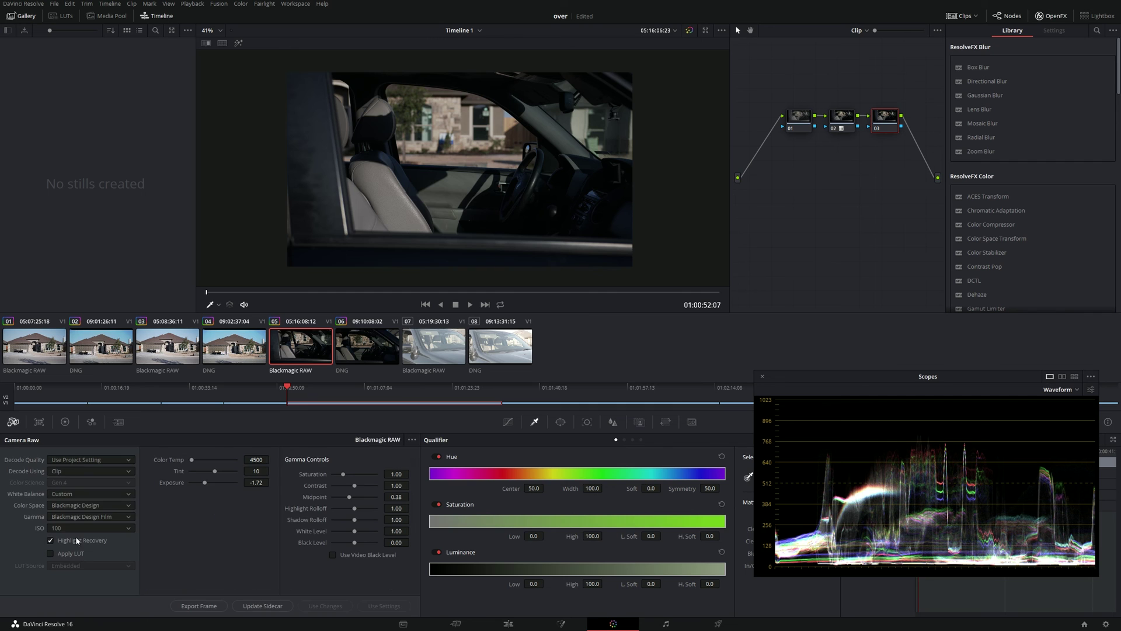
{"action": "left_click", "coordinate": [78, 527]}
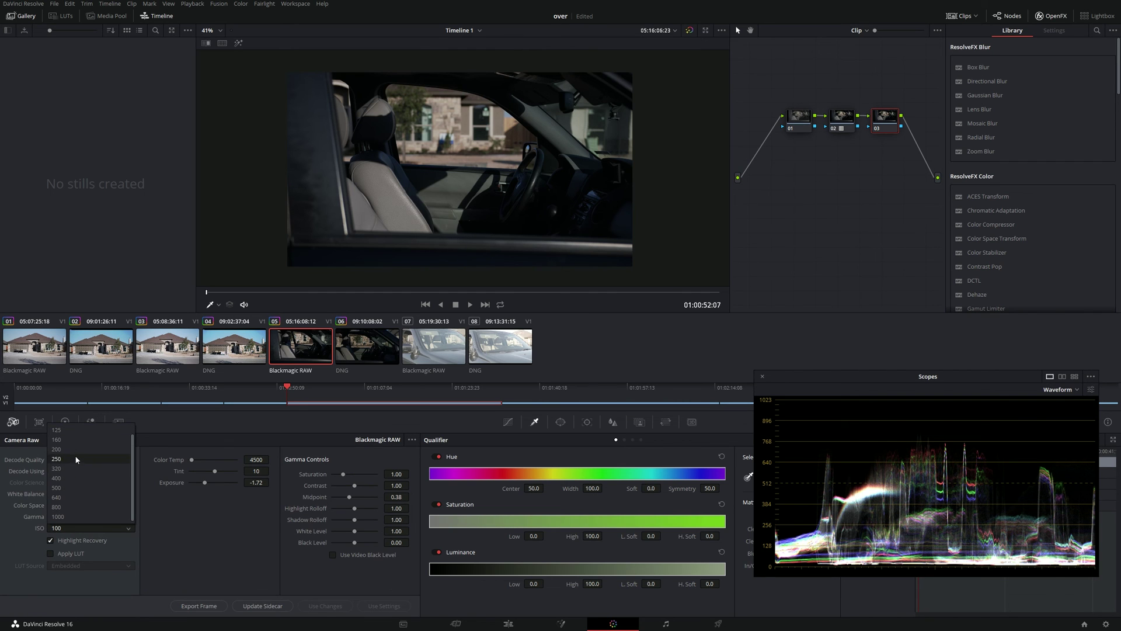
{"action": "left_click", "coordinate": [76, 460]}
{"action": "left_click", "coordinate": [373, 349]}
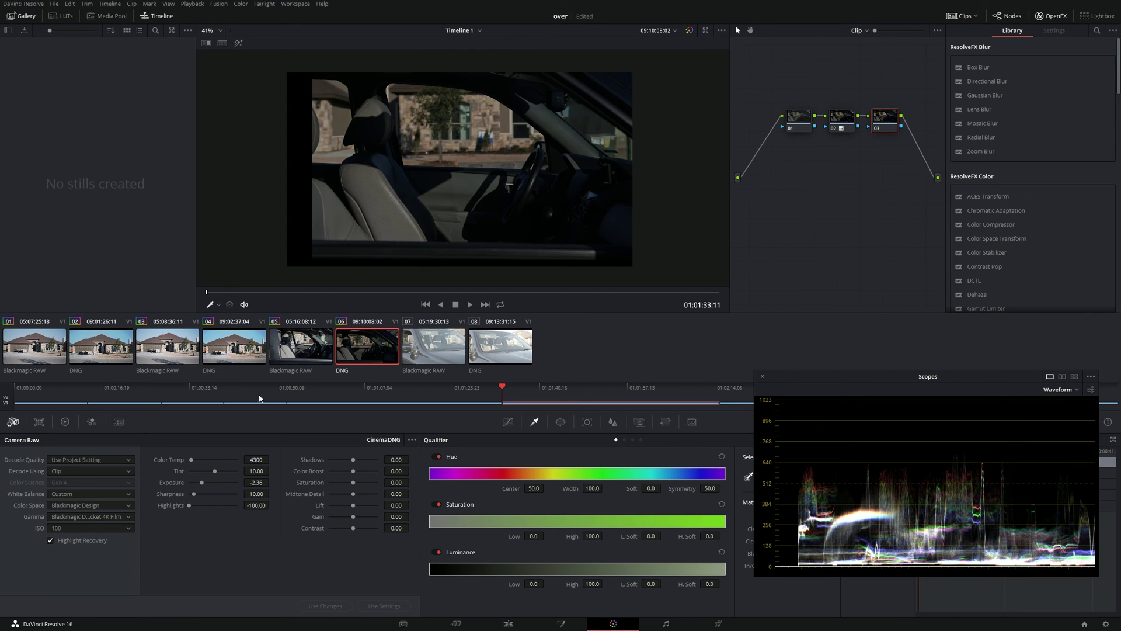
{"action": "left_click", "coordinate": [98, 525]}
{"action": "left_click", "coordinate": [61, 460]}
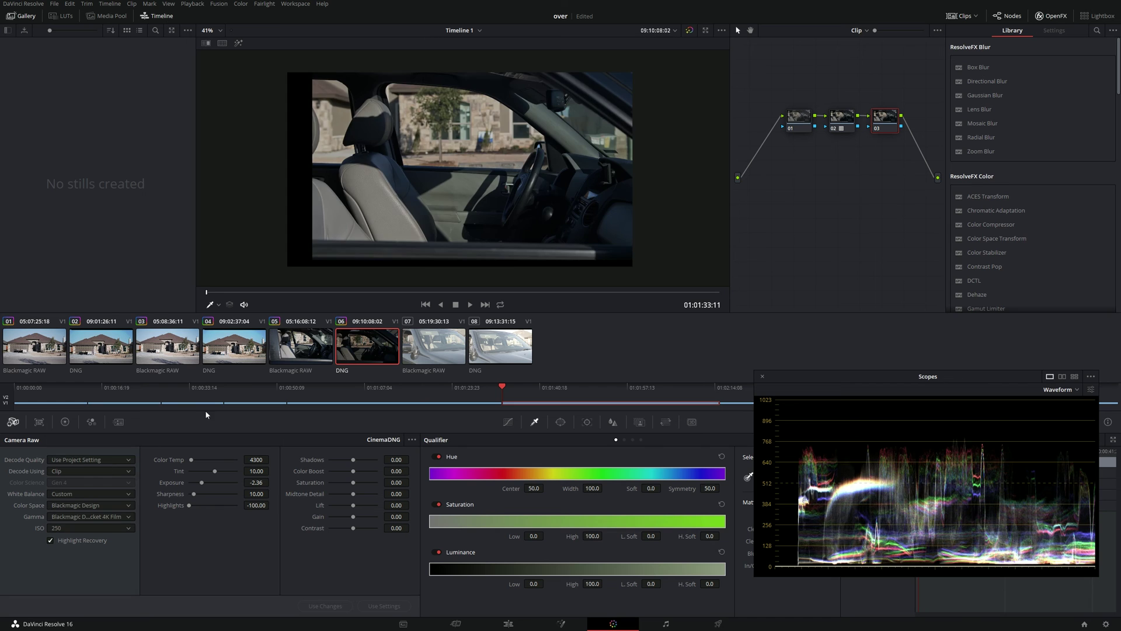
- Scrub clip 05 to the driver and raise its raw exposure to -0.89
{"action": "left_click", "coordinate": [300, 355]}
{"action": "left_click_drag", "start_coordinate": [356, 292], "coordinate": [406, 293]}
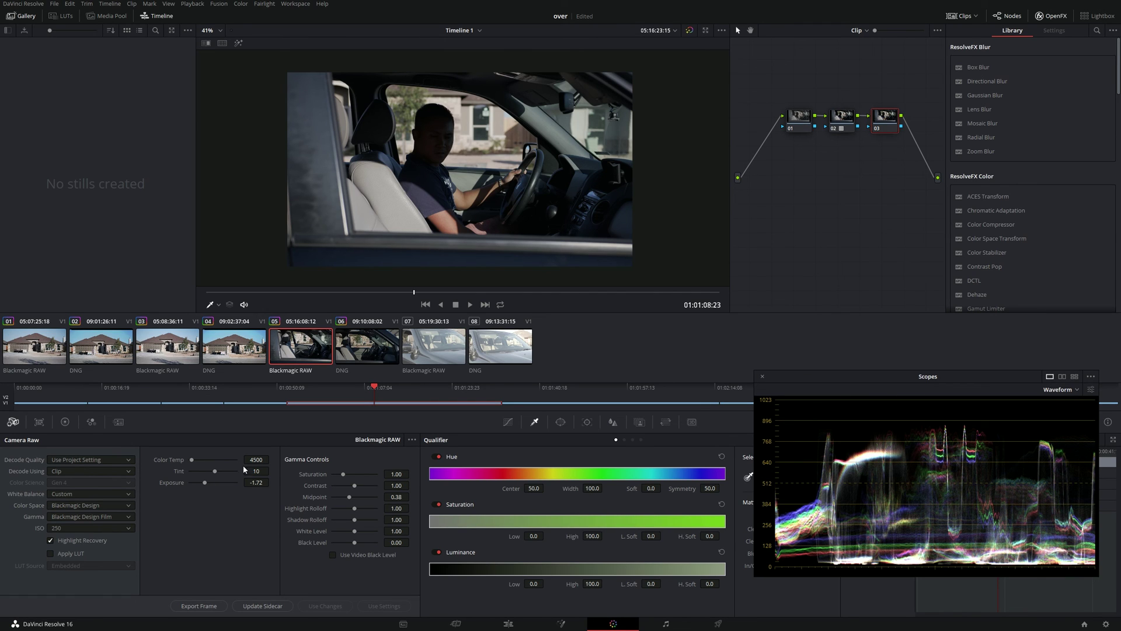
{"action": "left_click_drag", "start_coordinate": [255, 482], "coordinate": [271, 482]}
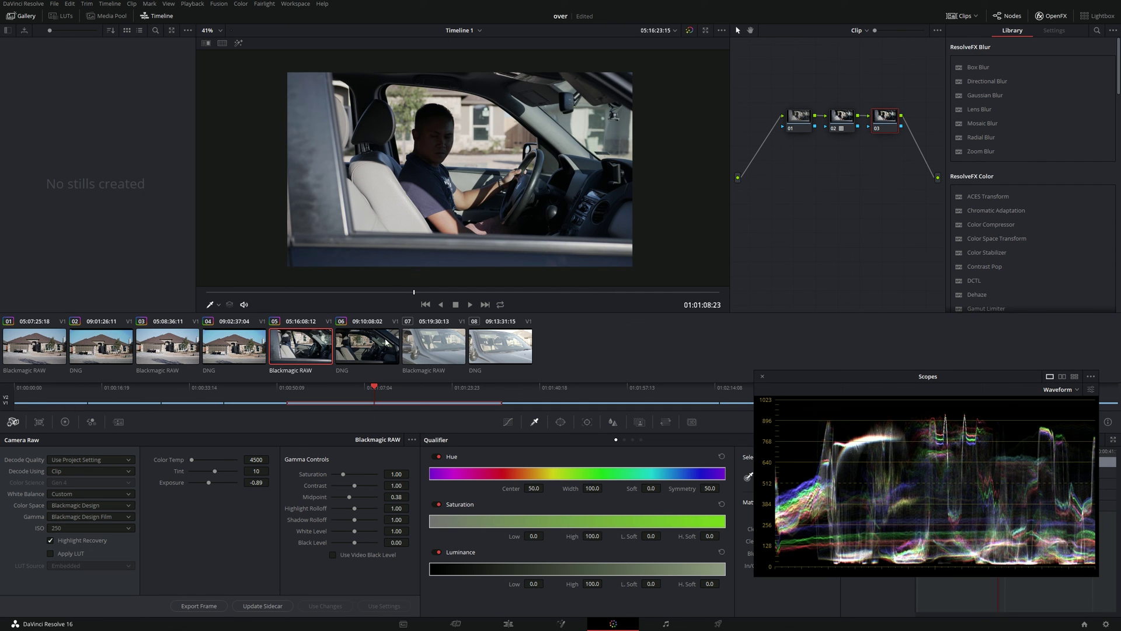
- Match the car clips' raw exposure: -1.60 on DNG clip 06 and -1.45 on BRAW clip 05
{"action": "left_click", "coordinate": [370, 349]}
{"action": "left_click_drag", "start_coordinate": [271, 481], "coordinate": [272, 482]}
{"action": "left_click", "coordinate": [319, 348]}
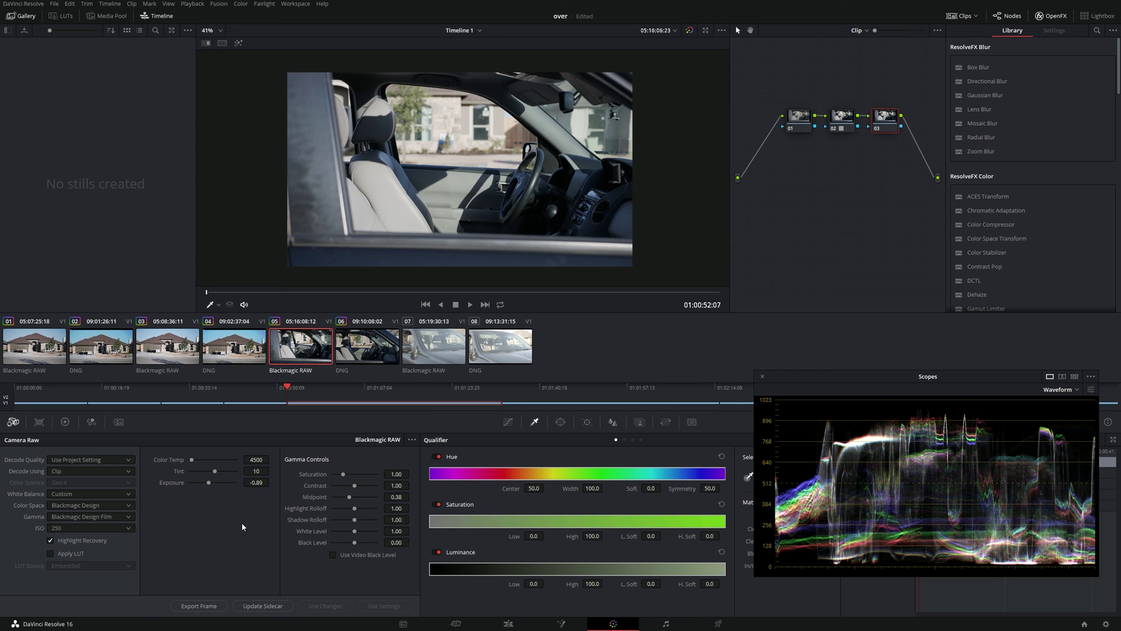
{"action": "left_click_drag", "start_coordinate": [272, 482], "coordinate": [252, 482]}
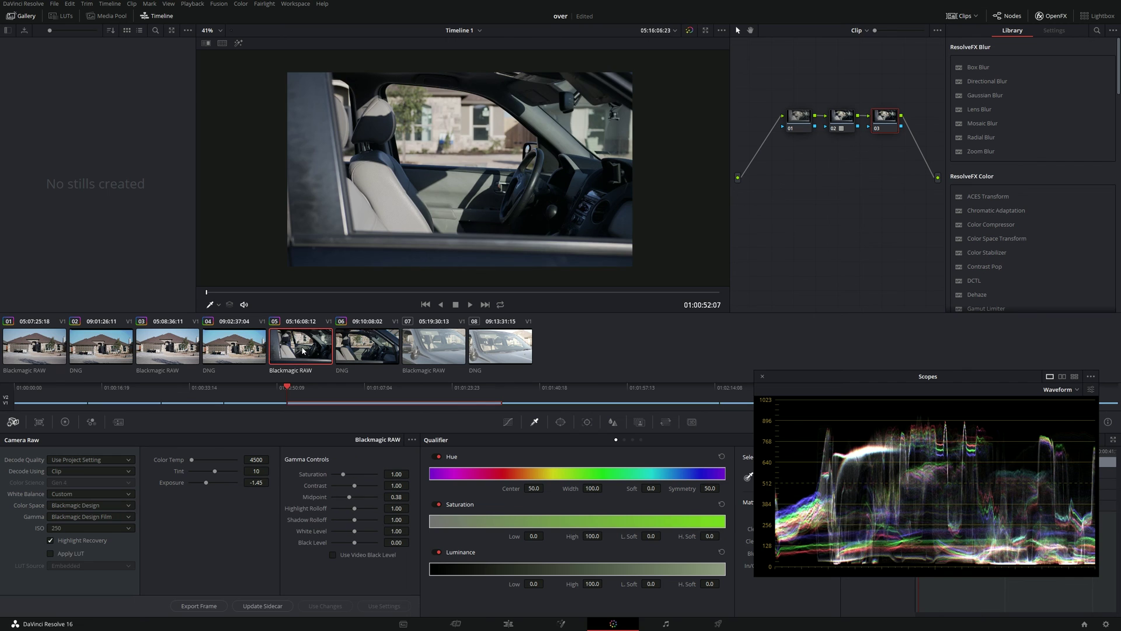
{"action": "left_click", "coordinate": [343, 353]}
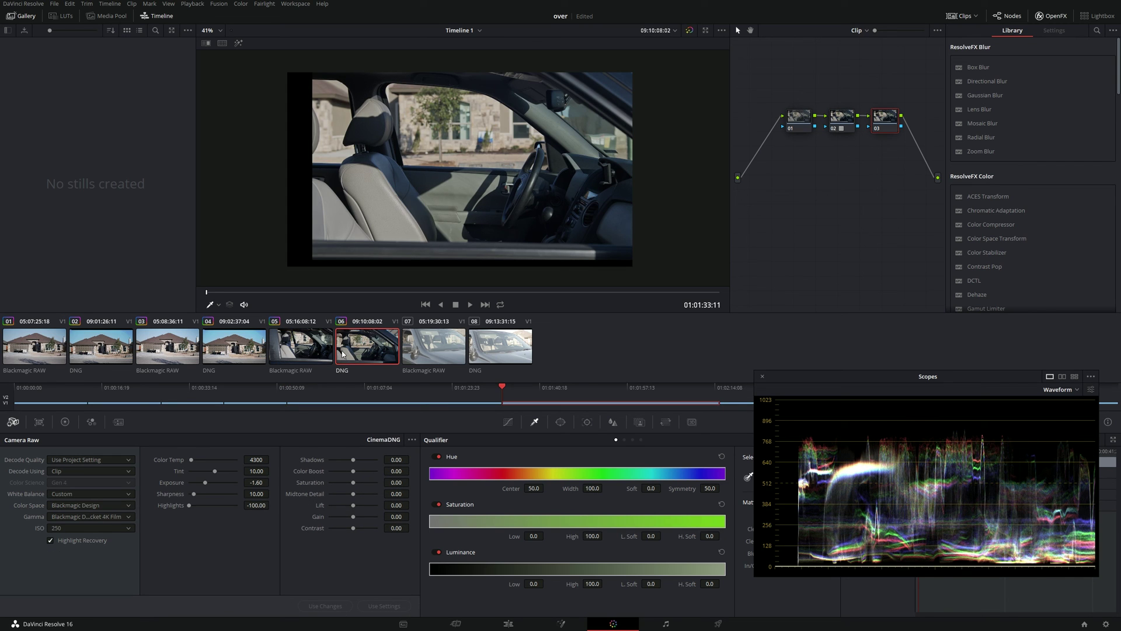
{"action": "left_click", "coordinate": [326, 354]}
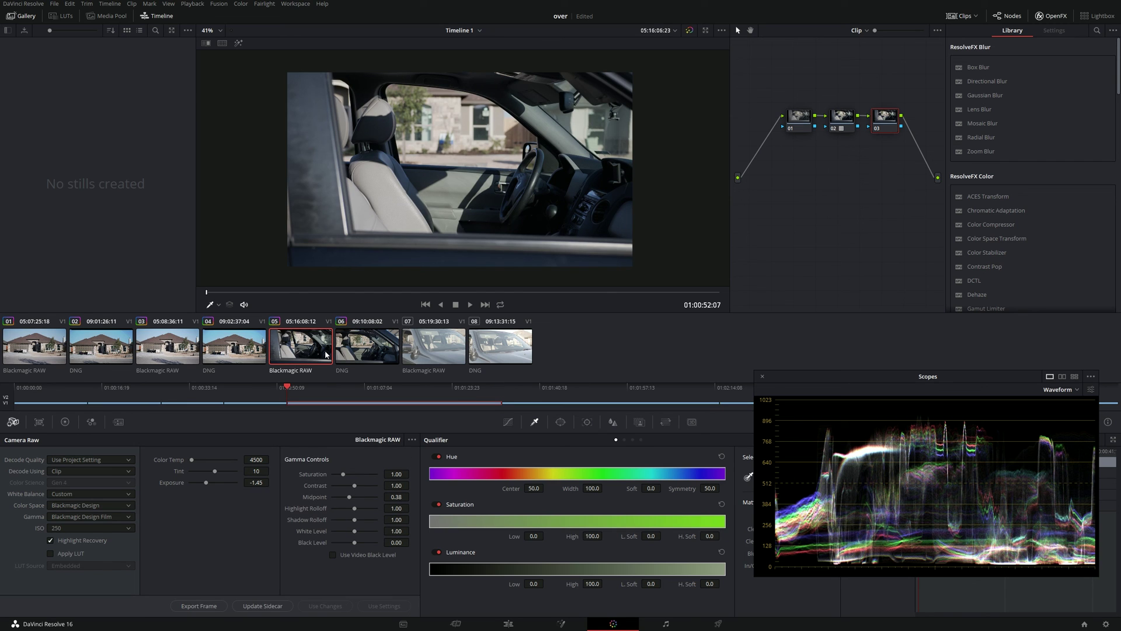